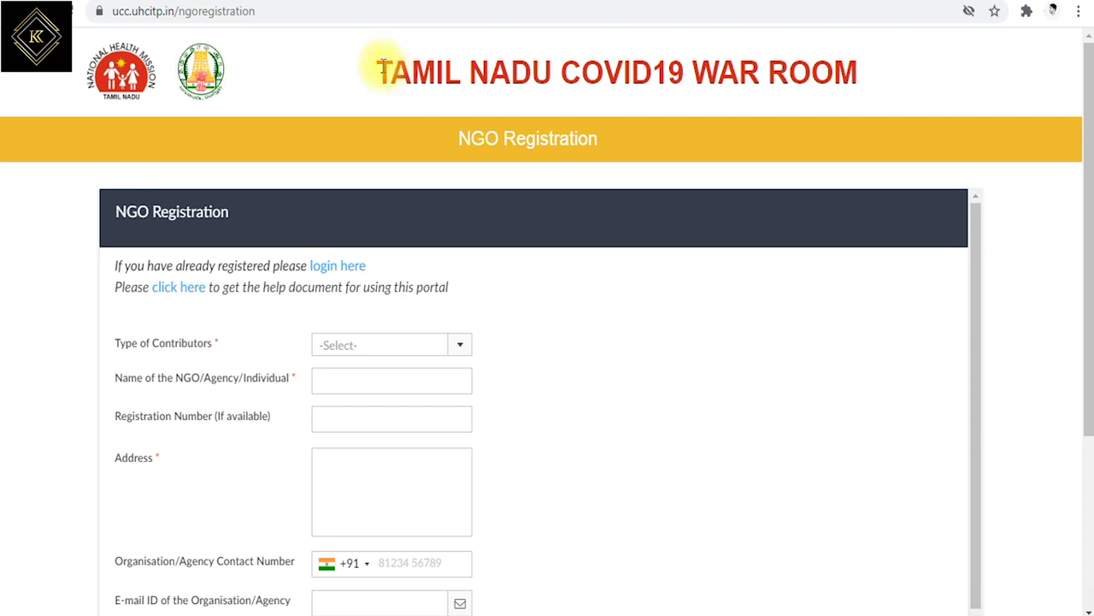
{"action": "left_click_drag", "start_coordinate": [381, 67], "coordinate": [853, 65]}
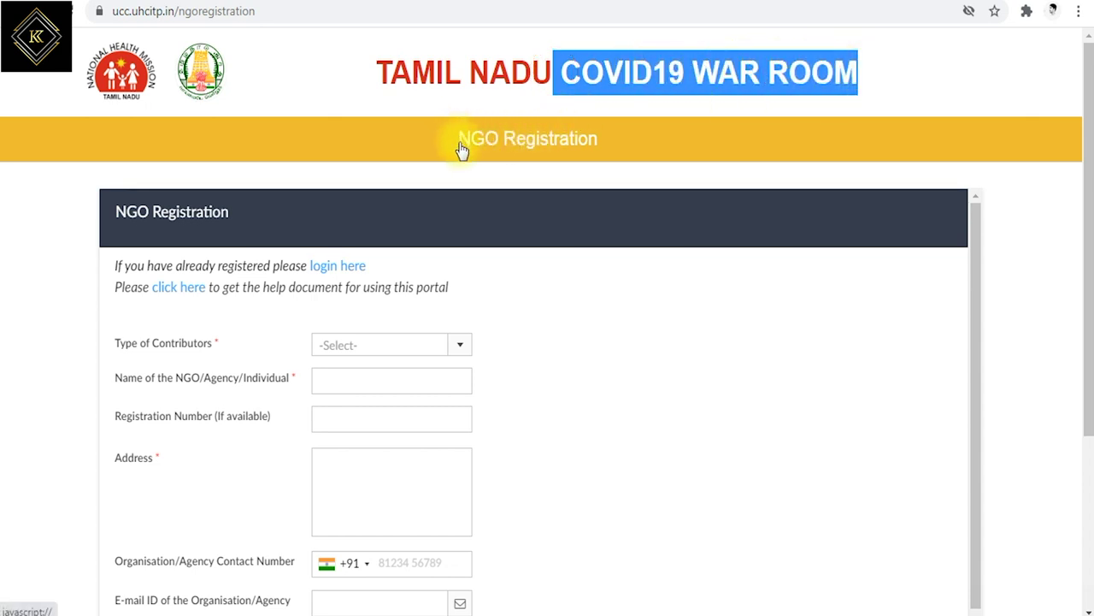
{"action": "mouse_move", "coordinate": [445, 152]}
{"action": "left_mouse_down"}
{"action": "mouse_move", "coordinate": [562, 136]}
{"action": "mouse_move", "coordinate": [458, 149]}
{"action": "left_mouse_up"}
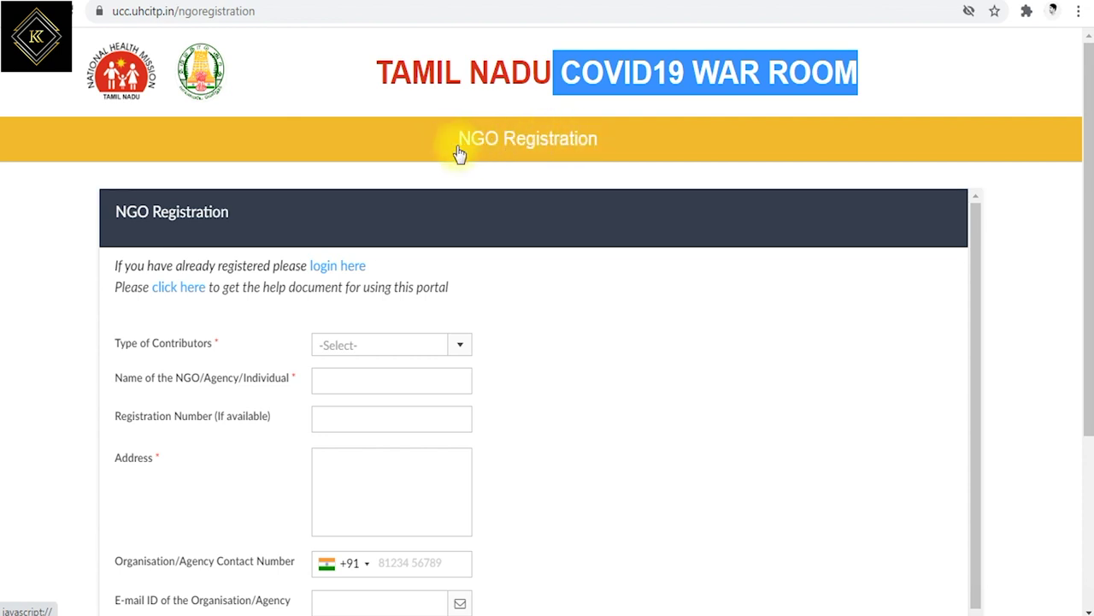
{"action": "left_click", "coordinate": [543, 182]}
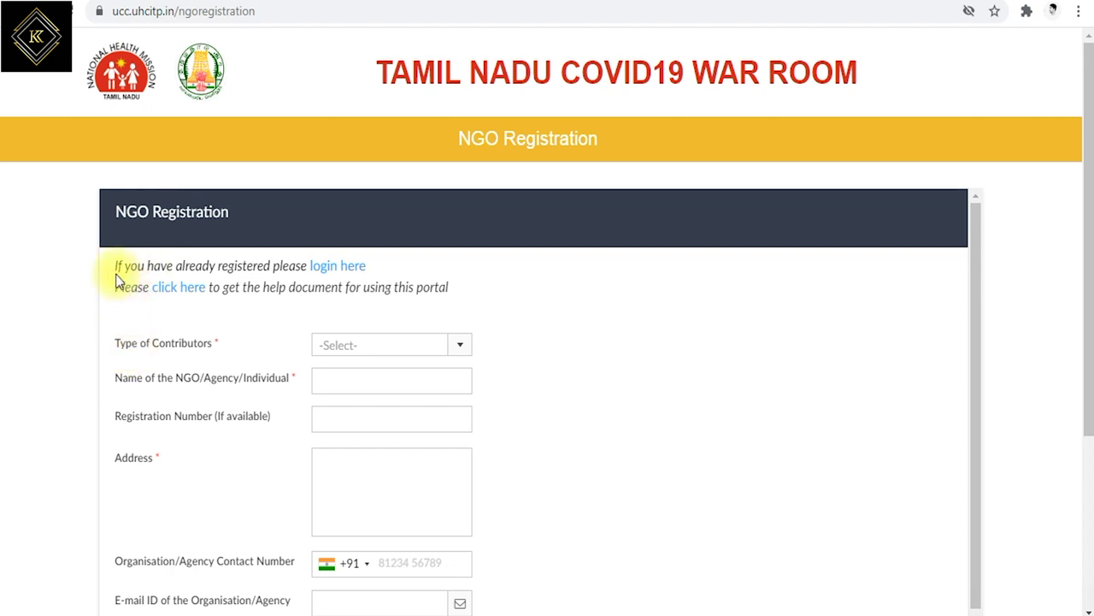
{"action": "scroll", "coordinate": [118, 282], "scroll_direction": "down", "scroll_amount": 2}
{"action": "scroll", "coordinate": [124, 252], "scroll_direction": "up", "scroll_amount": 2}
- Open the login page for already registered contributors in a new browser tab
{"action": "left_click_drag", "start_coordinate": [116, 265], "coordinate": [270, 268]}
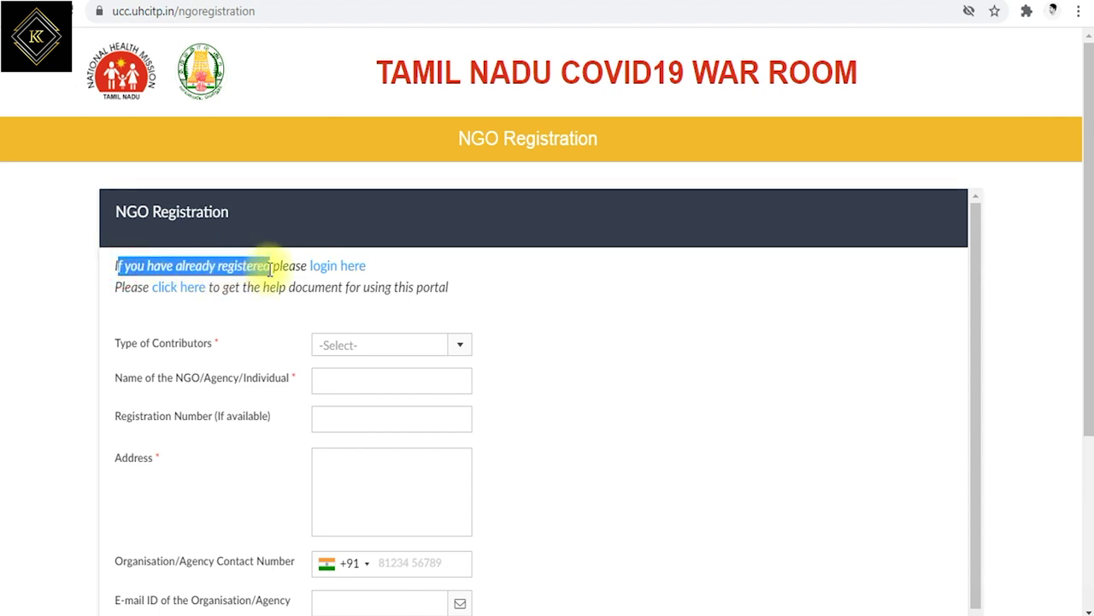
{"action": "left_click", "coordinate": [326, 268]}
{"action": "right_click", "coordinate": [326, 270]}
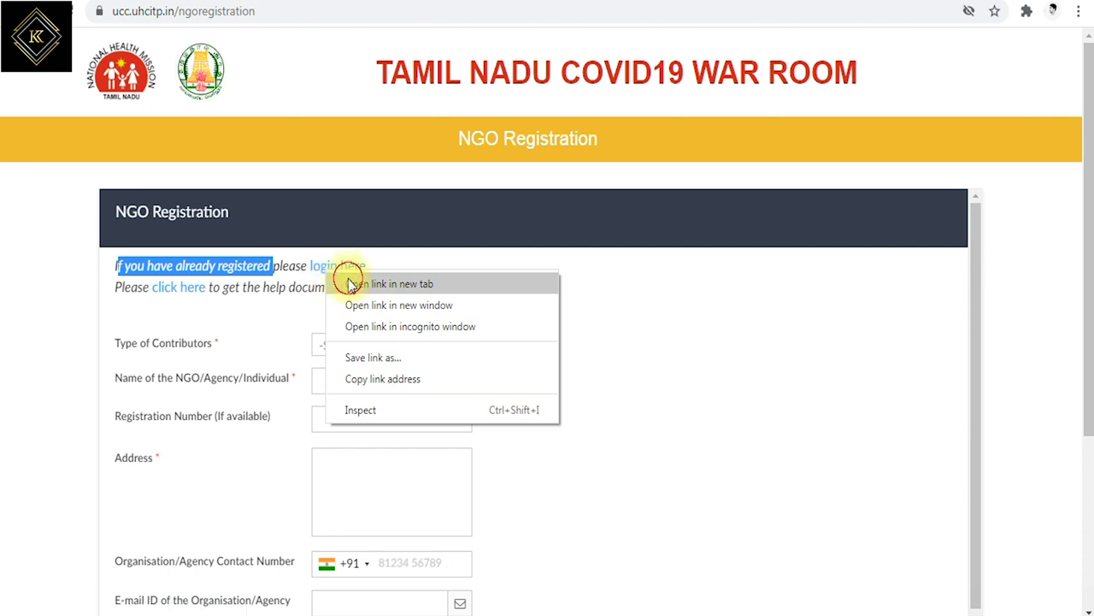
{"action": "left_click", "coordinate": [352, 283]}
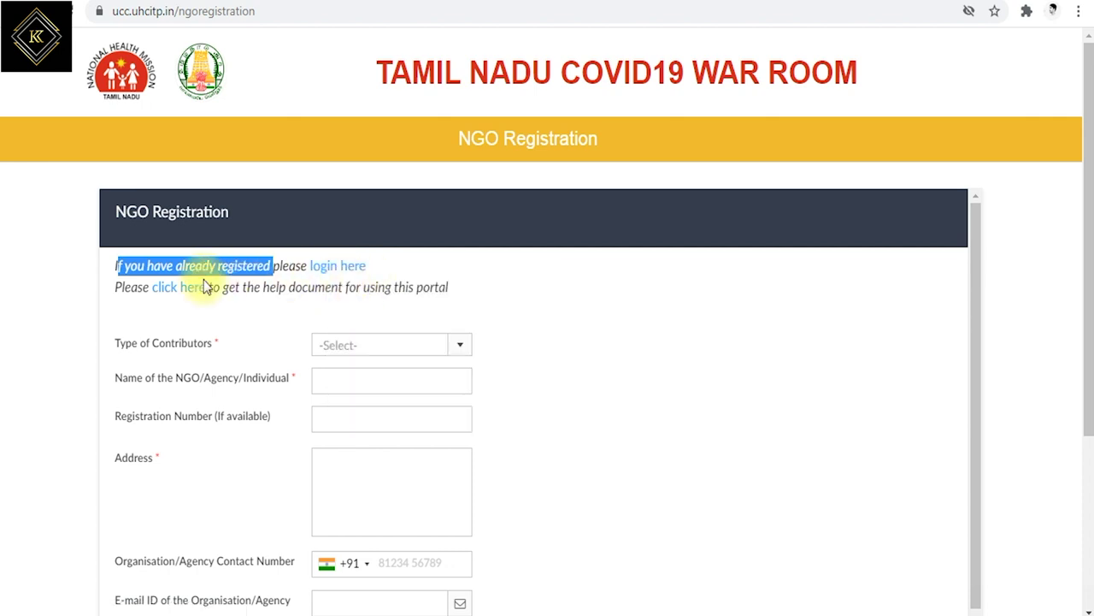
{"action": "left_click", "coordinate": [154, 310]}
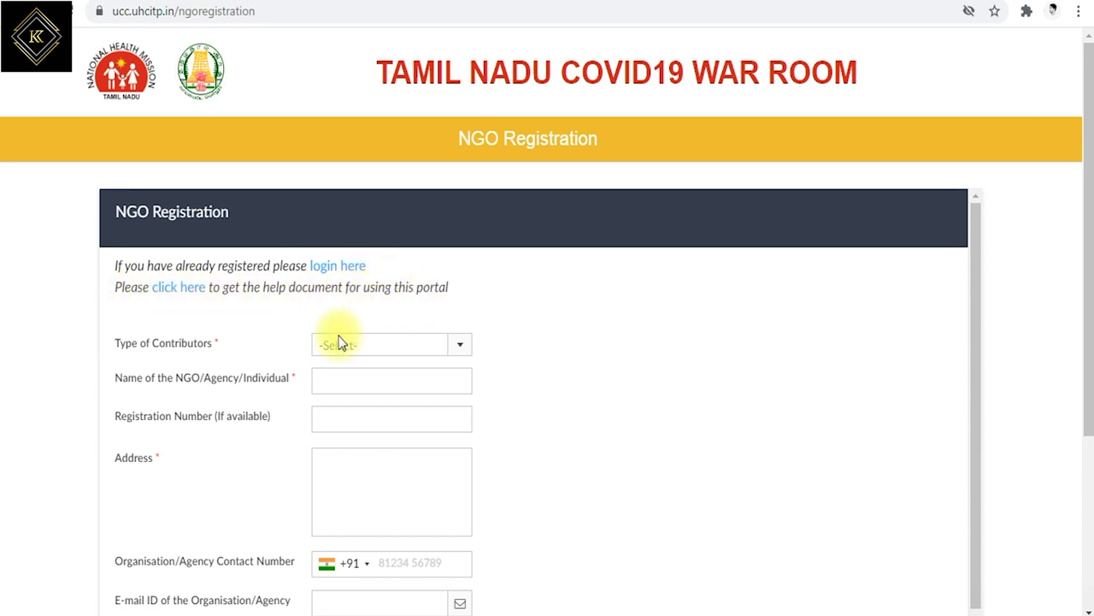
- Open the choices for Type of Contributors in the NGO registration form
{"action": "left_click_drag", "start_coordinate": [147, 352], "coordinate": [305, 344]}
{"action": "left_click", "coordinate": [362, 344]}
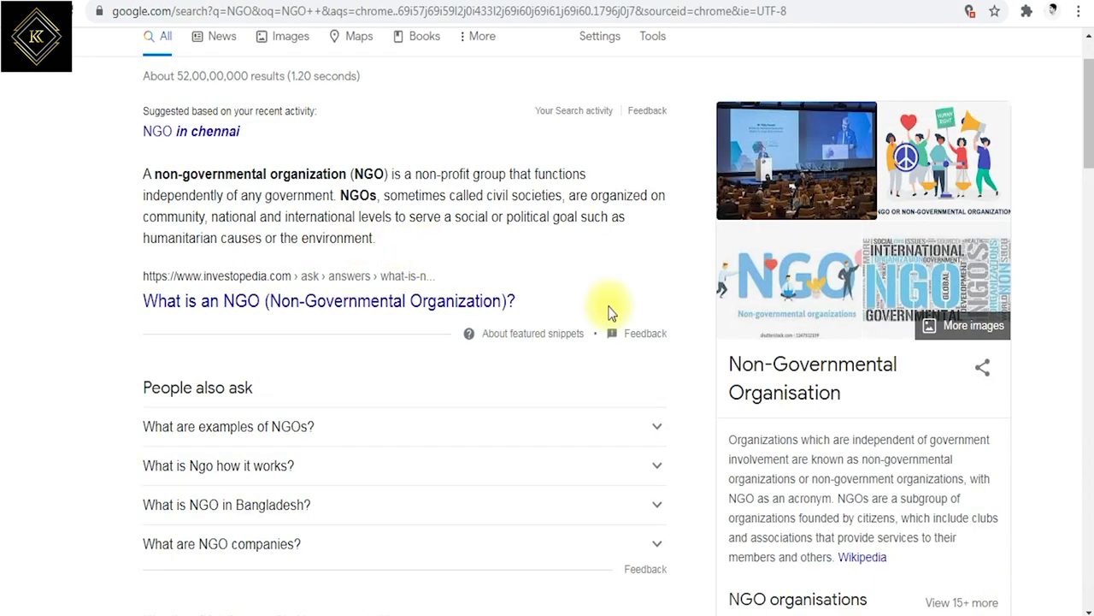
- Read the definition and description of a non-governmental organisation in the Google search results for NGO
{"action": "scroll", "coordinate": [1085, 94], "scroll_direction": "up", "scroll_amount": 1}
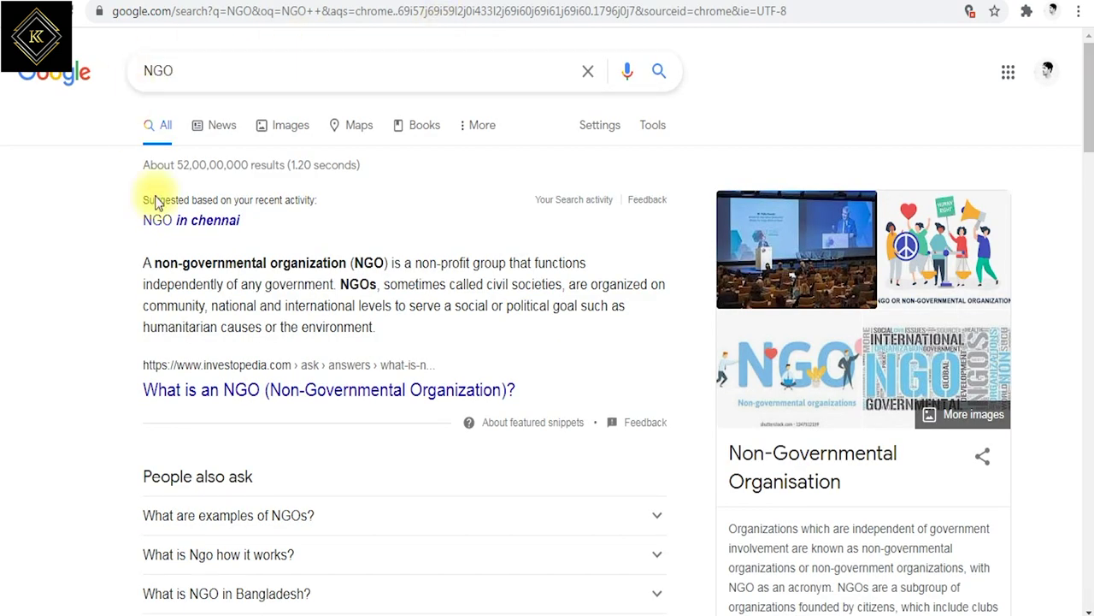
{"action": "left_click_drag", "start_coordinate": [130, 265], "coordinate": [588, 265]}
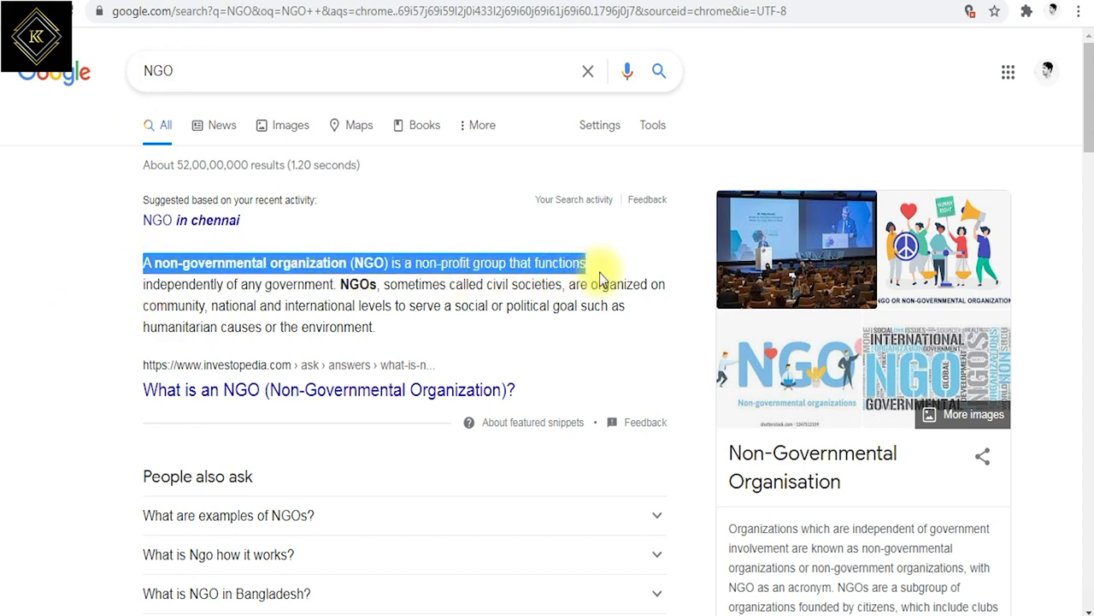
{"action": "left_click_drag", "start_coordinate": [128, 288], "coordinate": [376, 328]}
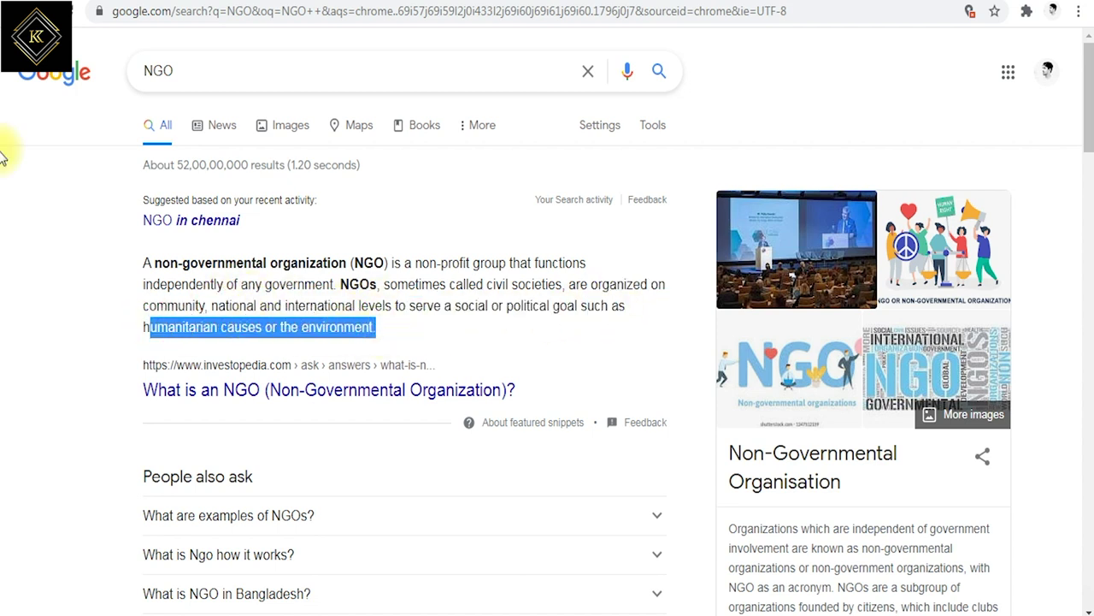
{"action": "scroll", "coordinate": [902, 504], "scroll_direction": "down", "scroll_amount": 2}
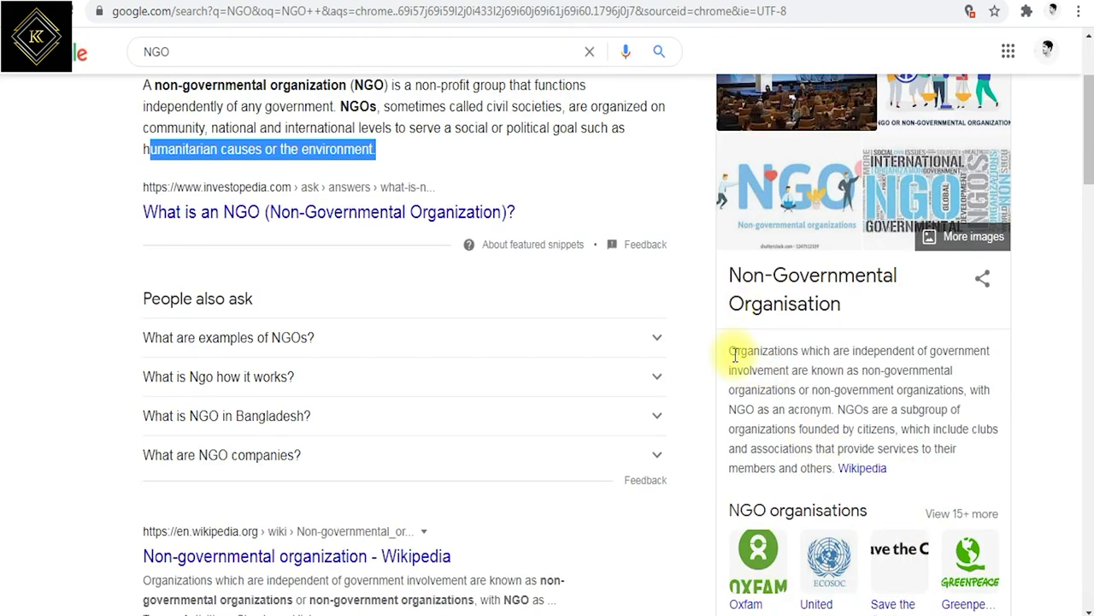
{"action": "left_click_drag", "start_coordinate": [731, 352], "coordinate": [997, 360]}
{"action": "left_click_drag", "start_coordinate": [737, 371], "coordinate": [944, 370]}
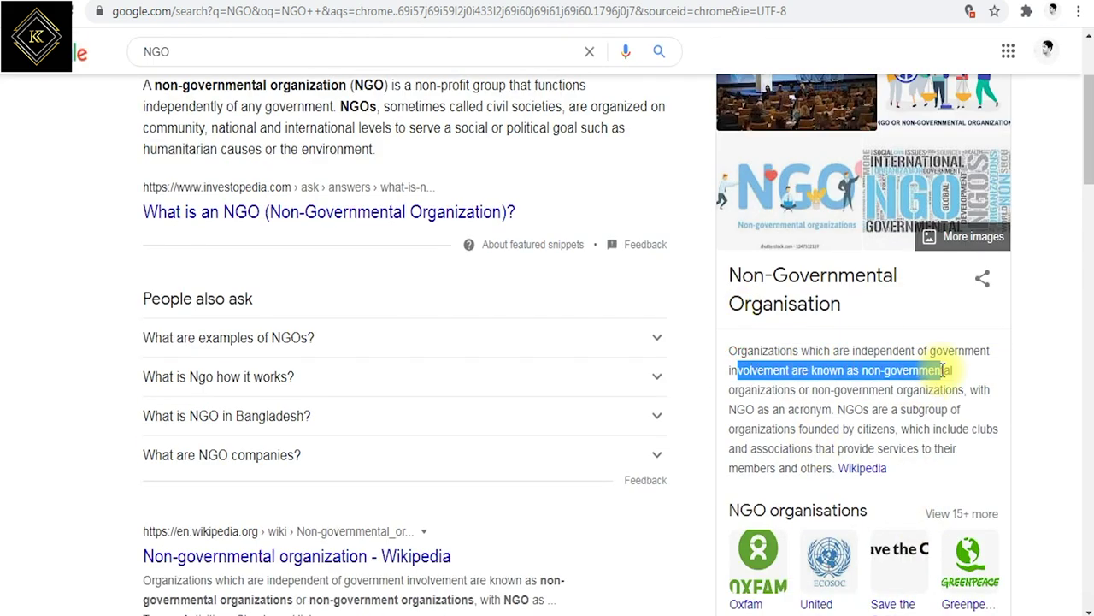
{"action": "left_click_drag", "start_coordinate": [862, 389], "coordinate": [959, 389]}
{"action": "left_click_drag", "start_coordinate": [764, 410], "coordinate": [959, 411]}
{"action": "left_click_drag", "start_coordinate": [741, 430], "coordinate": [1009, 436]}
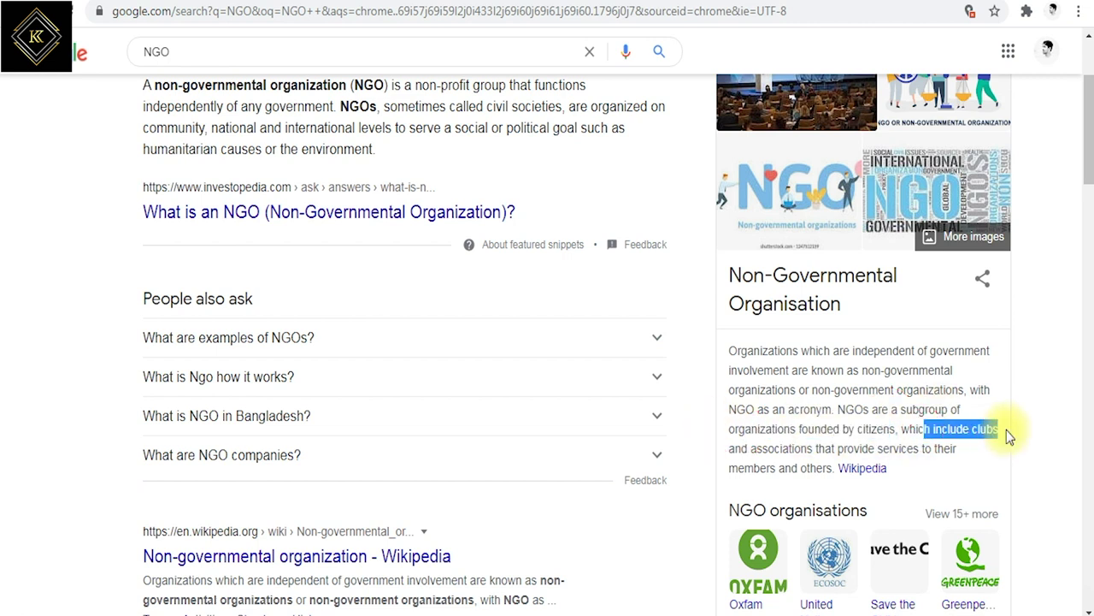
{"action": "left_click_drag", "start_coordinate": [779, 448], "coordinate": [920, 448]}
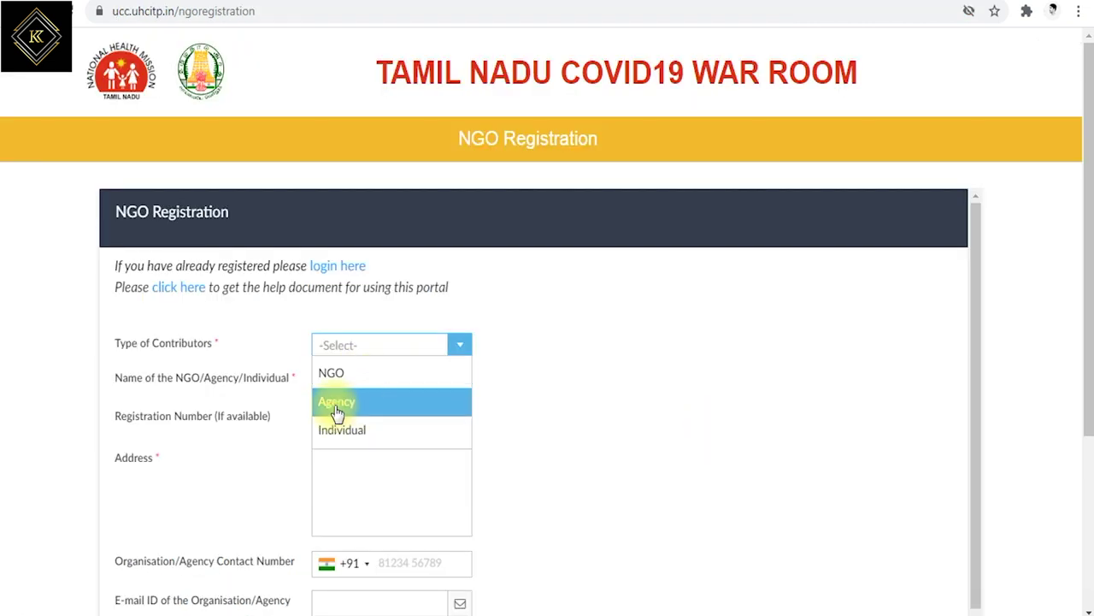
- Back in the registration form, set the type of contributor to Individual and enter the contributor's name
{"action": "left_click", "coordinate": [337, 412]}
{"action": "left_click", "coordinate": [342, 432]}
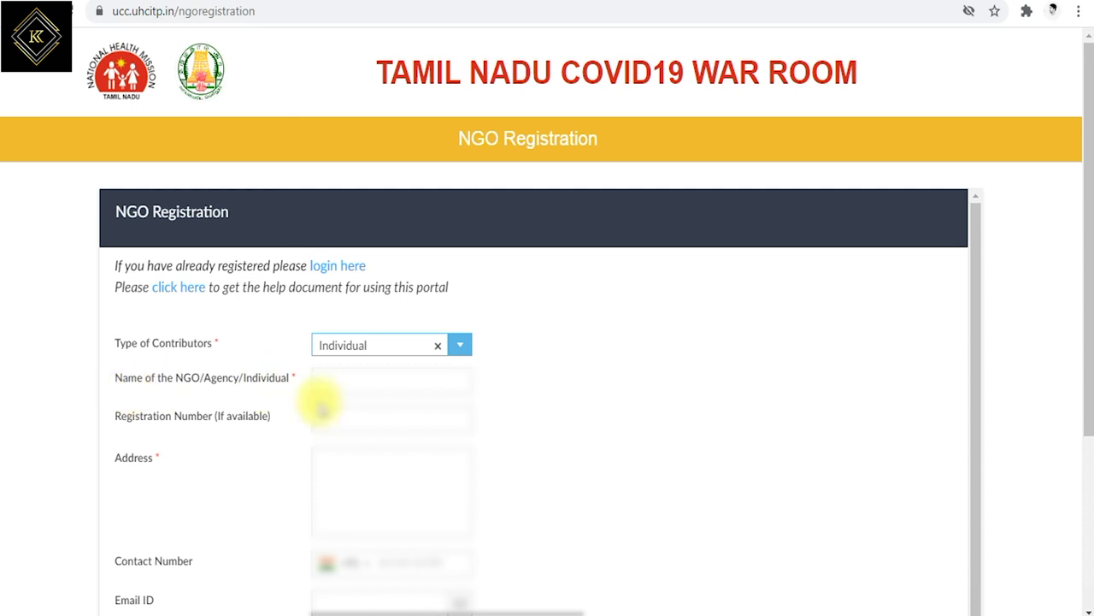
{"action": "left_click", "coordinate": [334, 378]}
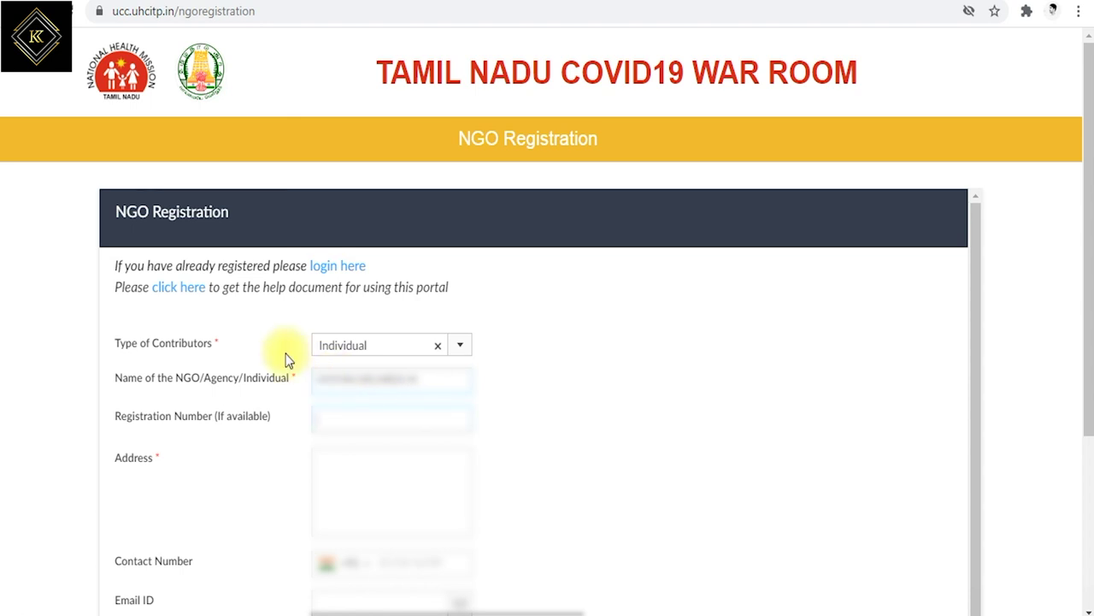
- Fill in the contributor's postal address and leave the optional registration number empty
{"action": "left_click", "coordinate": [364, 419]}
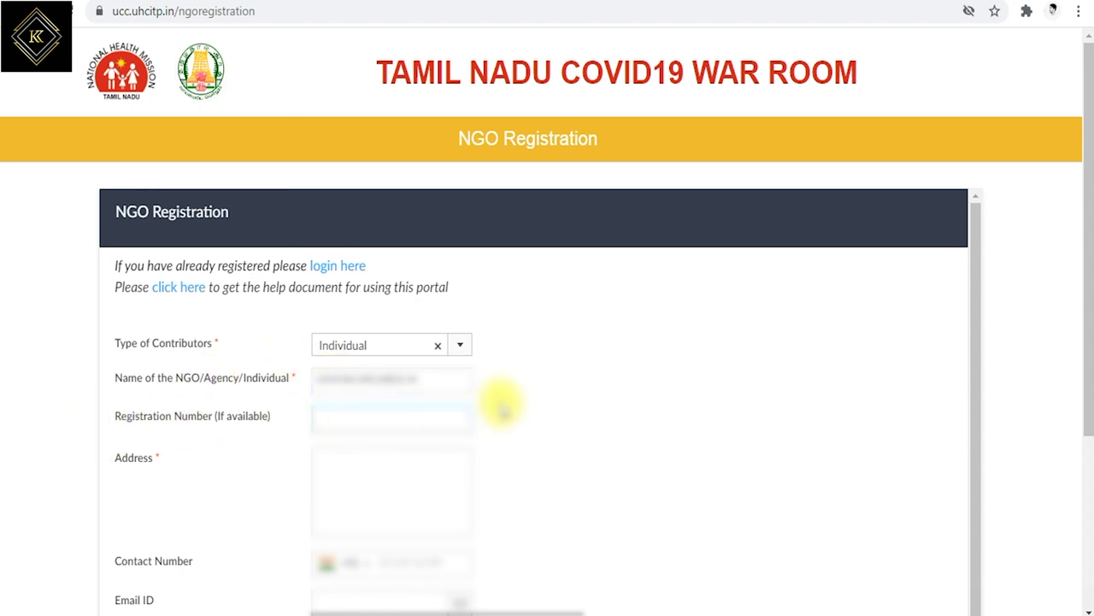
{"action": "type", "text": "NA"}
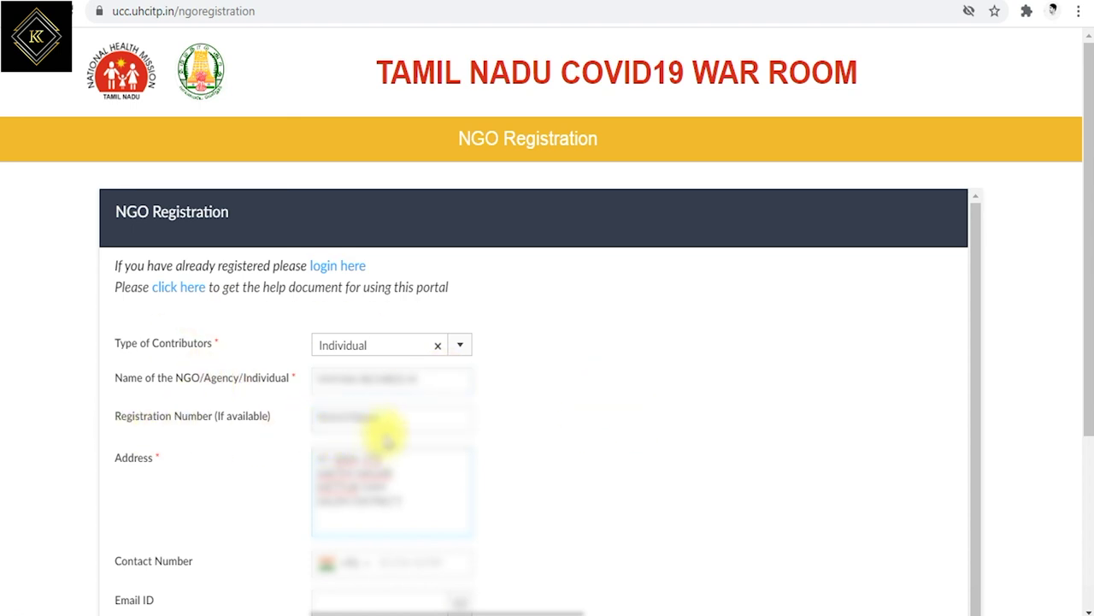
{"action": "left_click_drag", "start_coordinate": [391, 420], "coordinate": [298, 425]}
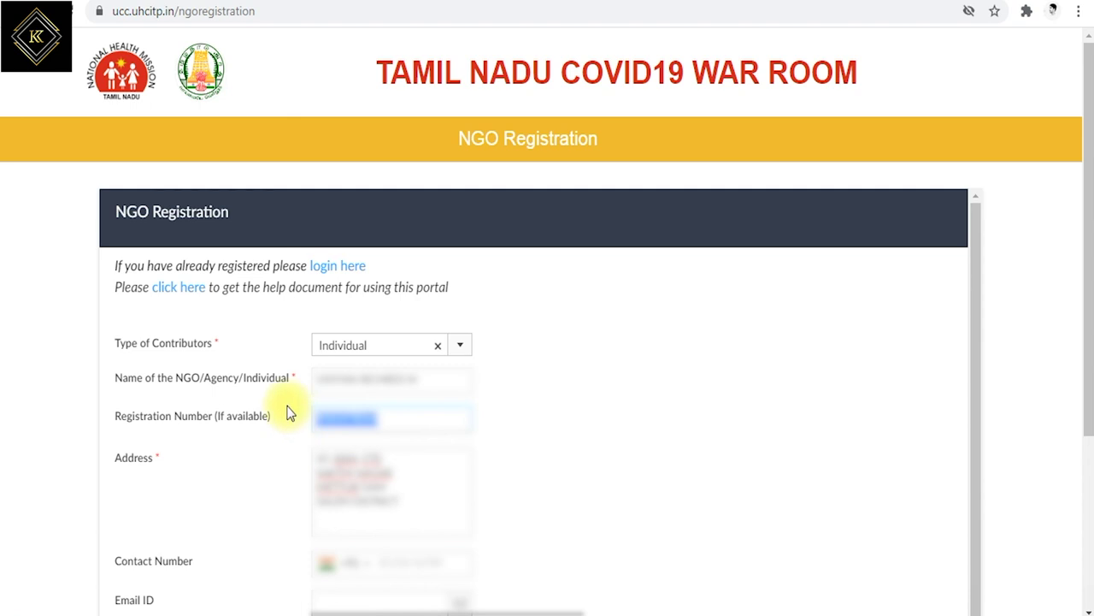
{"action": "key", "text": "BackSpace"}
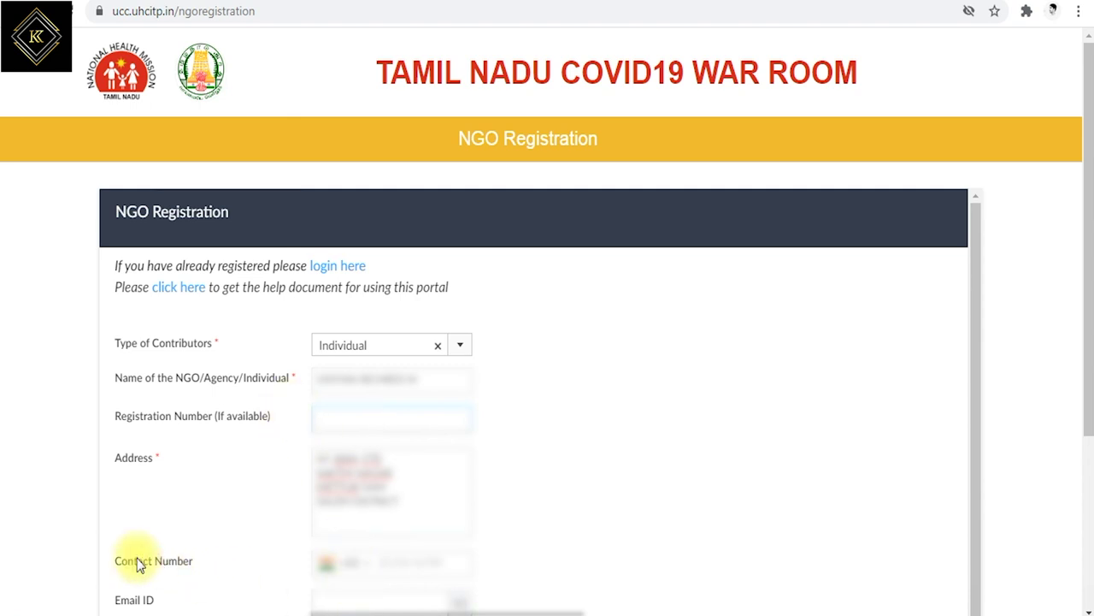
- Enter the contributor's contact number and e-mail address
{"action": "left_click_drag", "start_coordinate": [111, 562], "coordinate": [169, 566]}
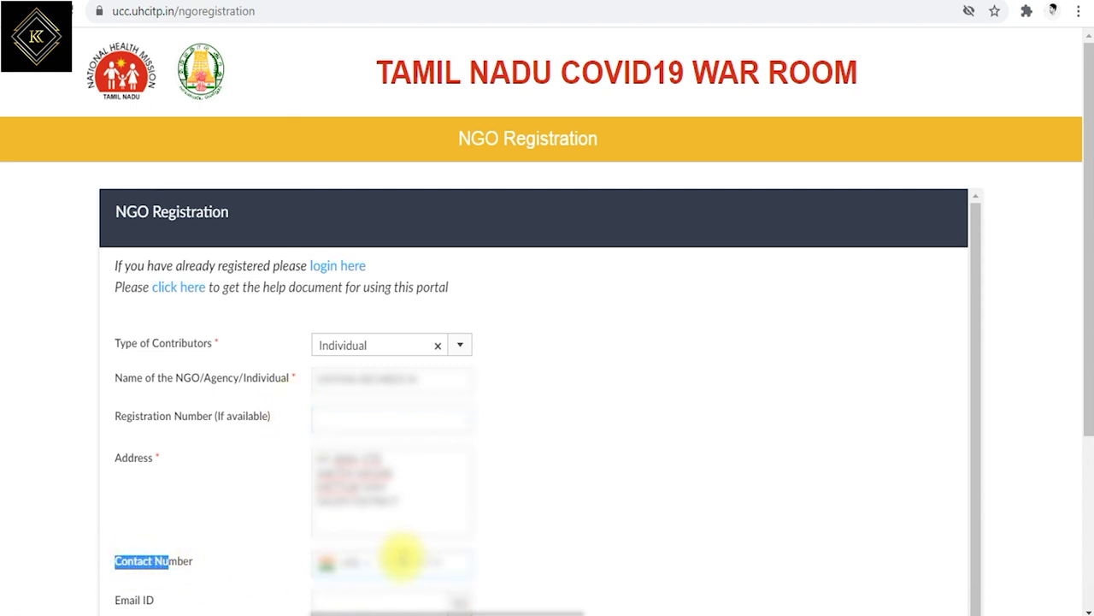
{"action": "left_click", "coordinate": [402, 557]}
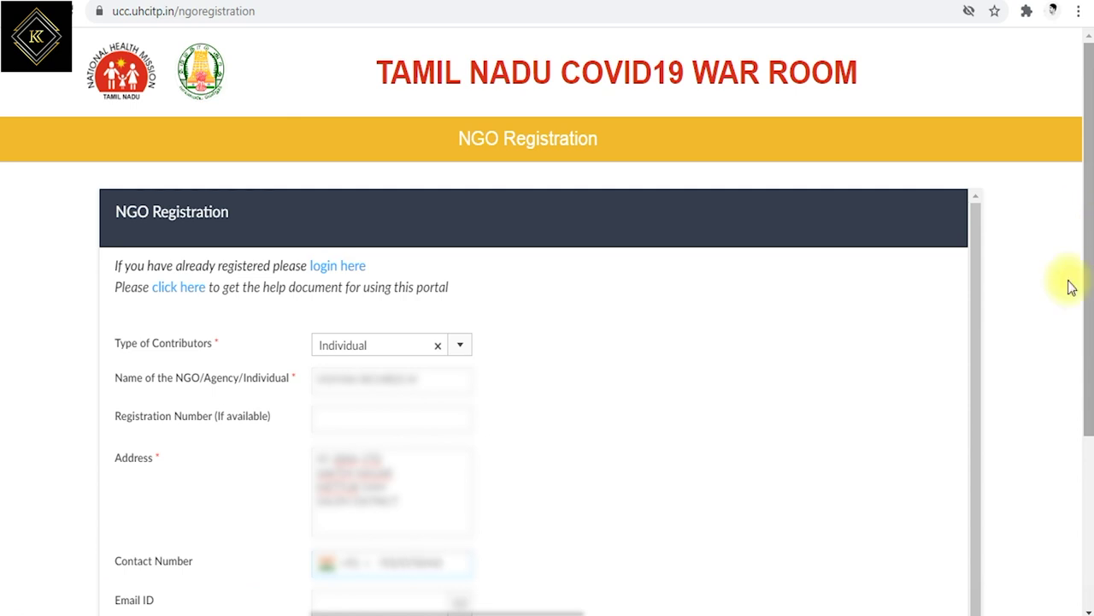
{"action": "scroll", "coordinate": [805, 443], "scroll_direction": "down", "scroll_amount": 5}
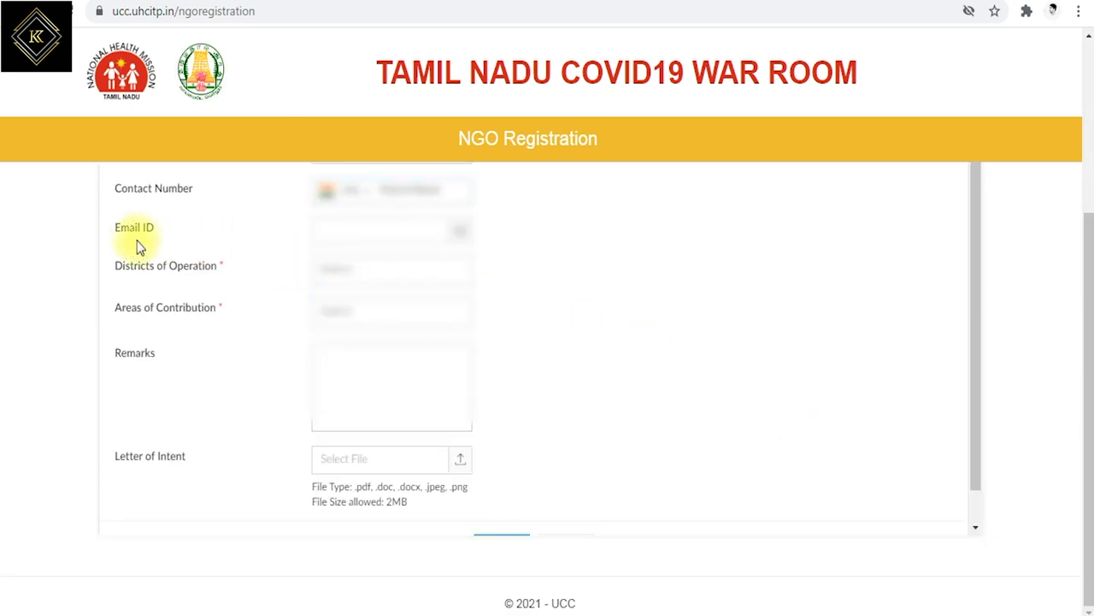
{"action": "left_click_drag", "start_coordinate": [120, 231], "coordinate": [160, 232]}
{"action": "left_click", "coordinate": [351, 230]}
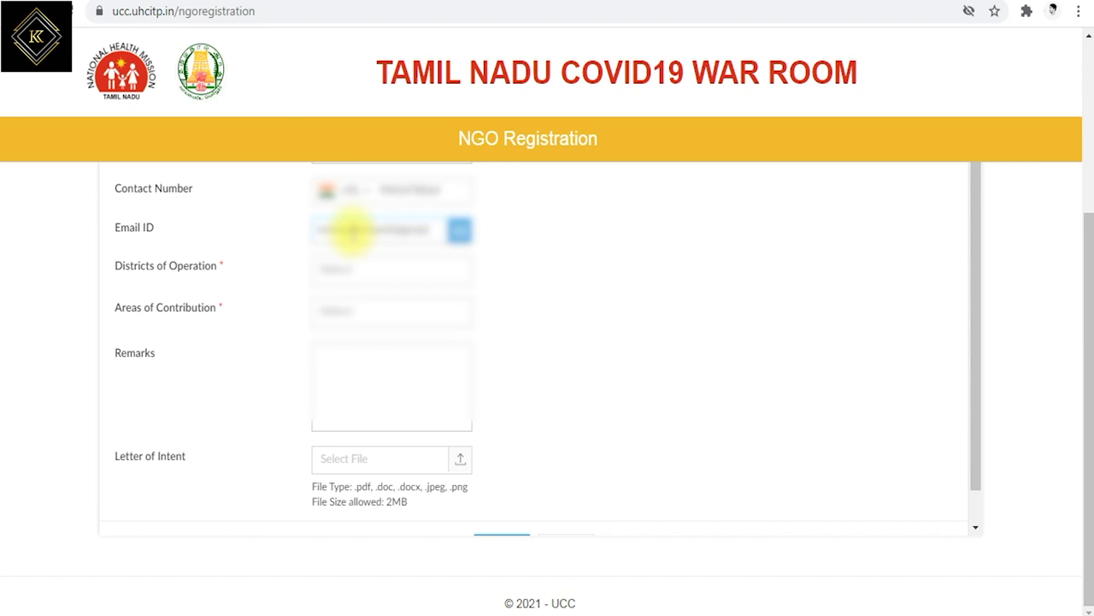
{"action": "key", "text": "Tab"}
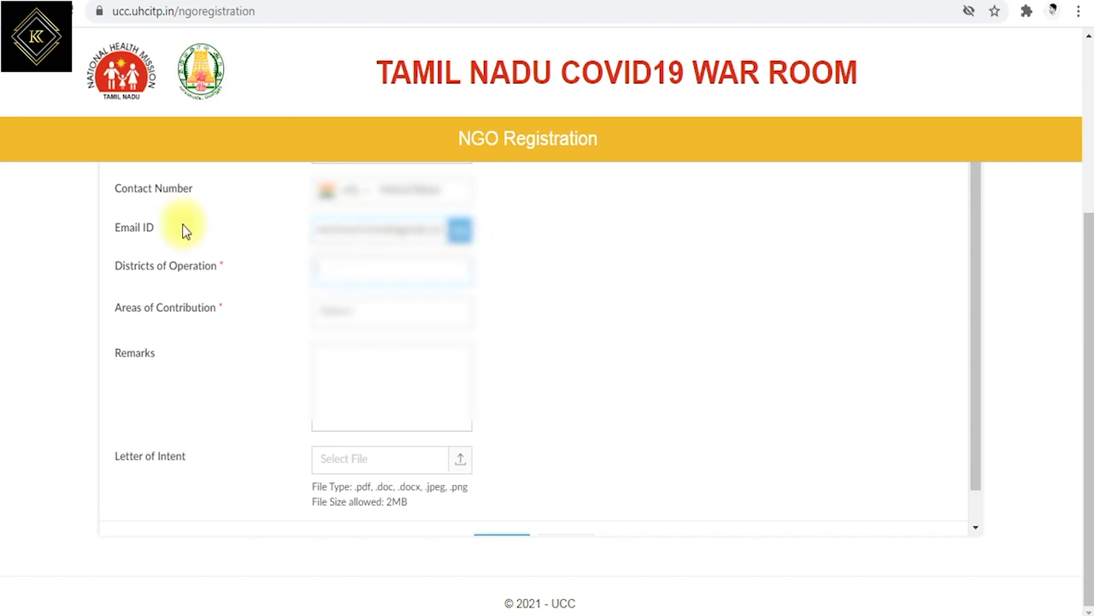
- Select the contributor's home district as the single entry under Districts of Operation
{"action": "left_click_drag", "start_coordinate": [108, 272], "coordinate": [189, 268]}
{"action": "left_click", "coordinate": [354, 274]}
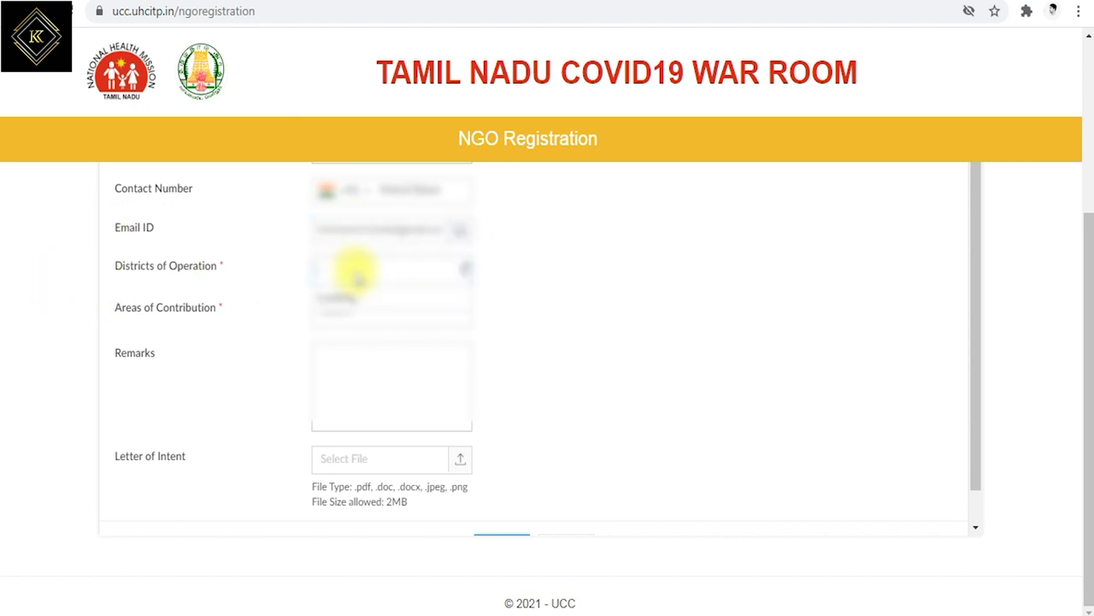
{"action": "scroll", "coordinate": [371, 350], "scroll_direction": "down", "scroll_amount": 3}
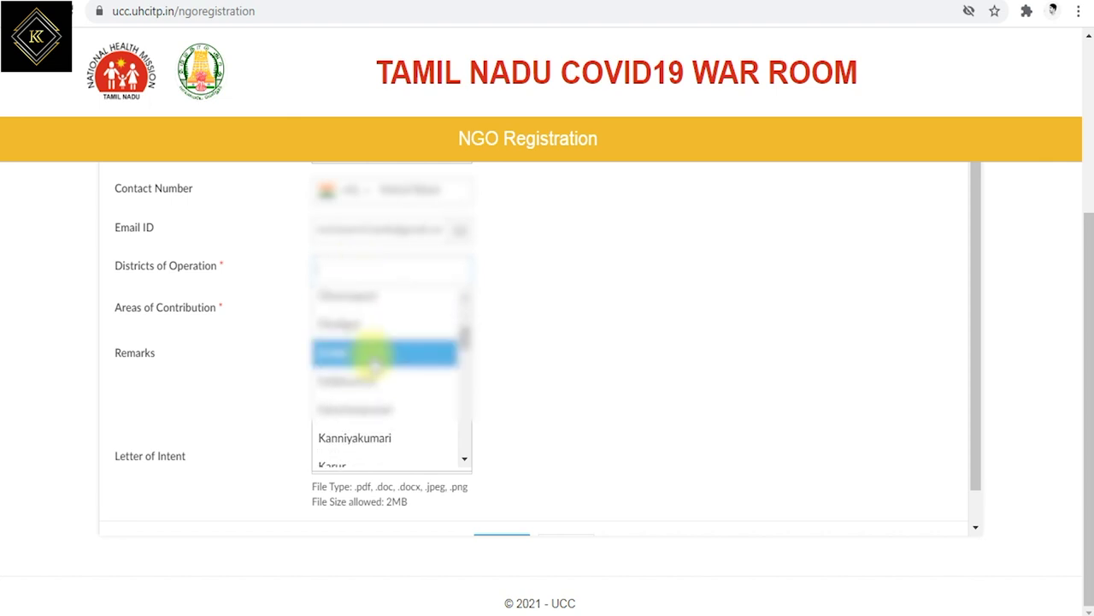
{"action": "type", "text": "er"}
{"action": "left_click", "coordinate": [329, 303]}
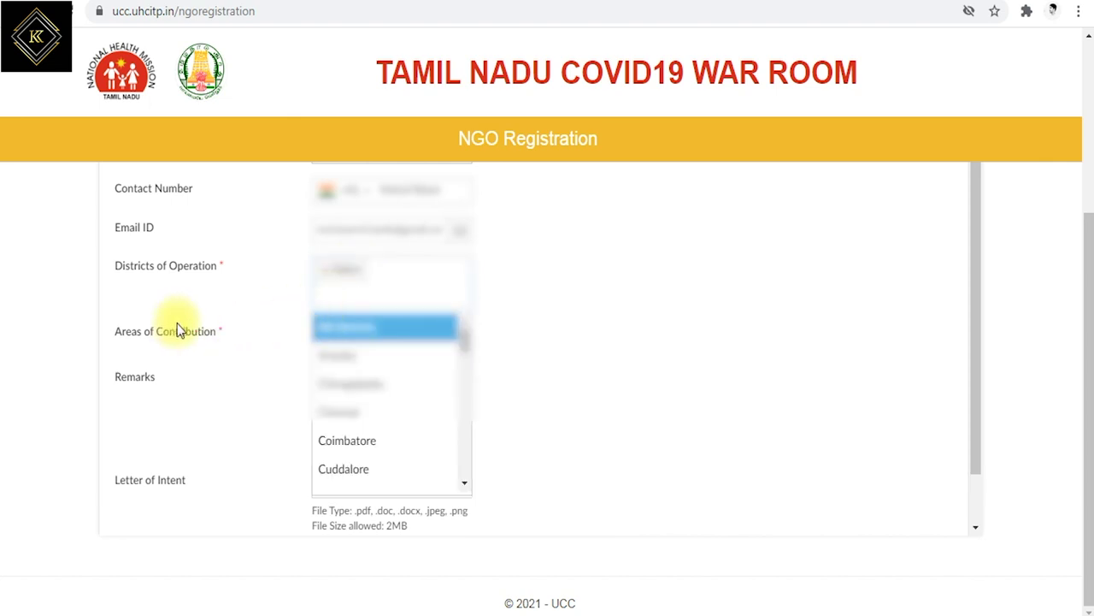
{"action": "left_click", "coordinate": [391, 282]}
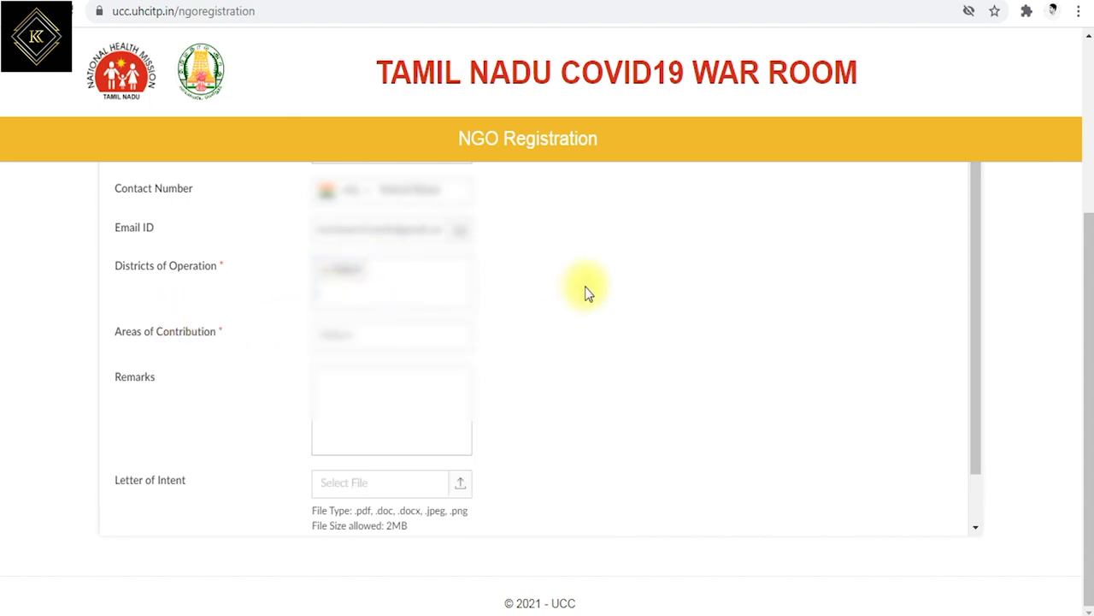
{"action": "left_click", "coordinate": [379, 285]}
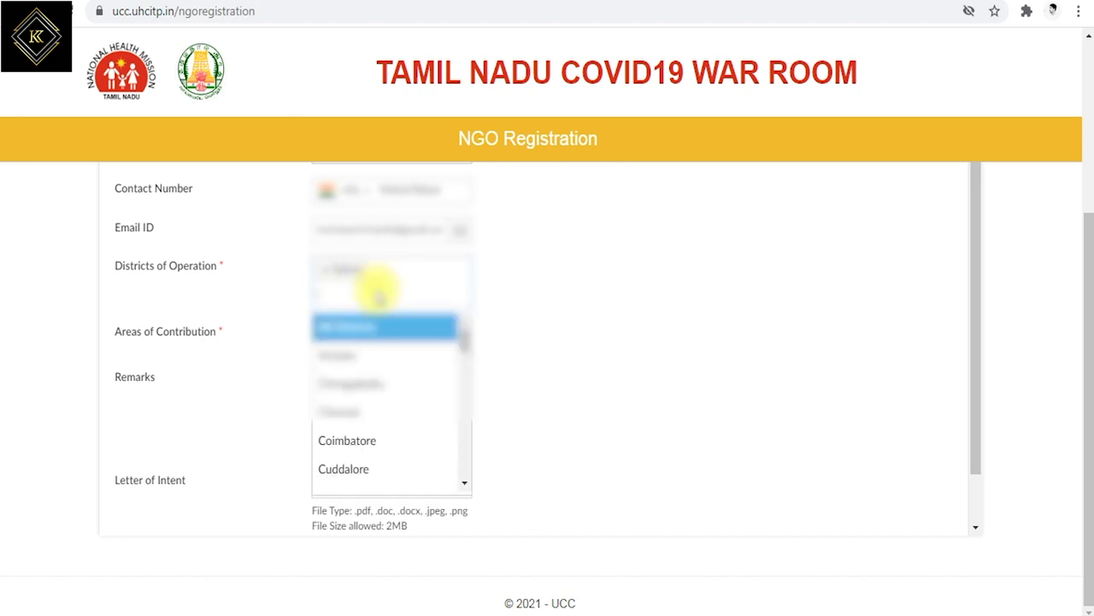
{"action": "left_click", "coordinate": [373, 420]}
{"action": "left_click", "coordinate": [382, 278]}
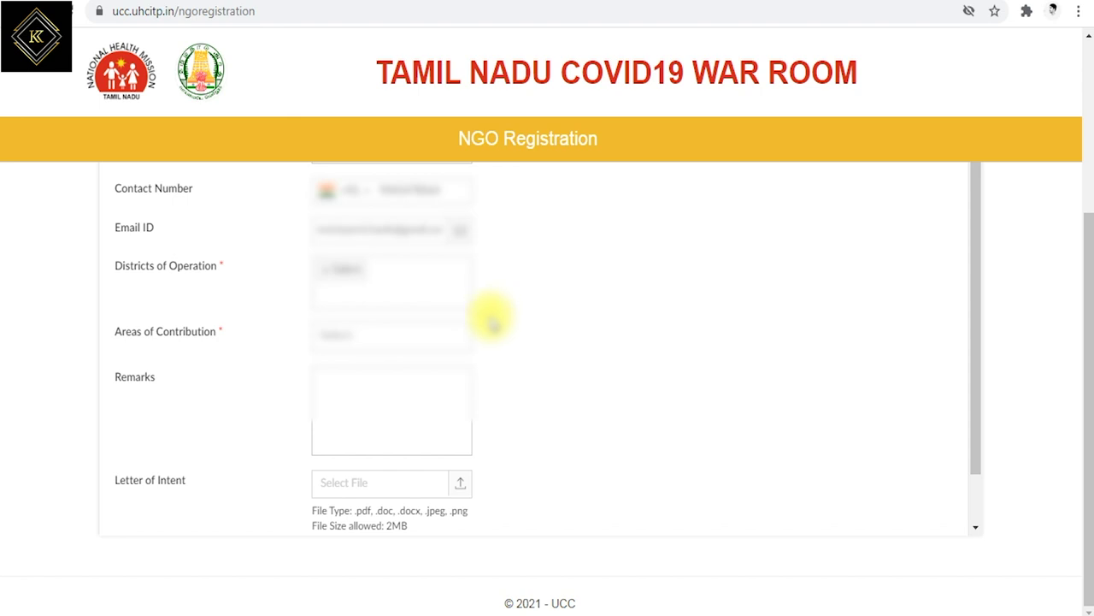
- Add Others and All to the Areas of Contribution
{"action": "left_click_drag", "start_coordinate": [127, 335], "coordinate": [329, 340]}
{"action": "left_click", "coordinate": [329, 340]}
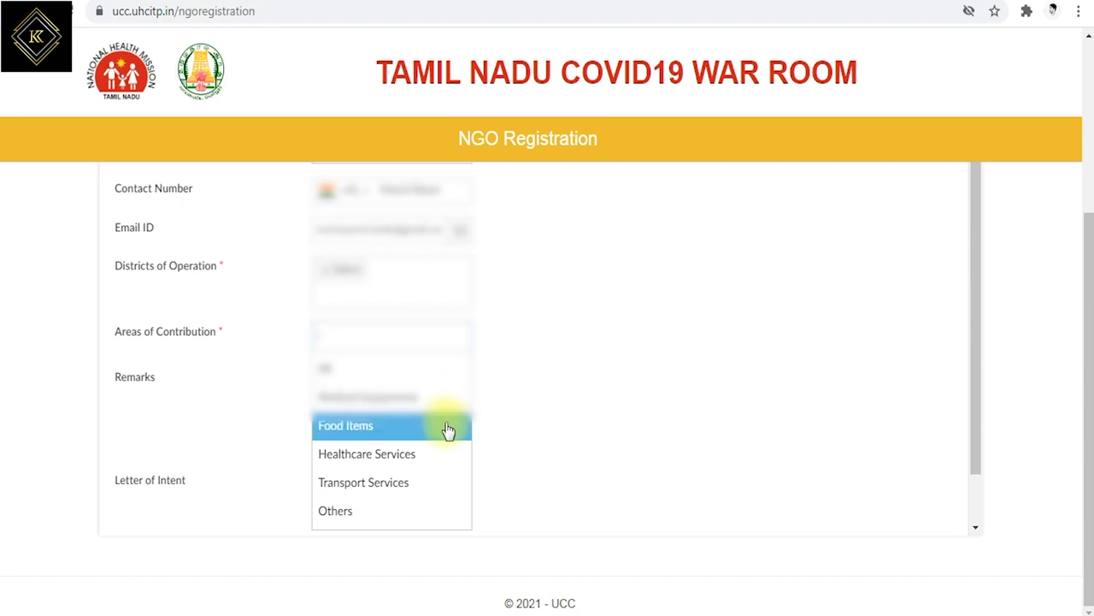
{"action": "left_click", "coordinate": [435, 511]}
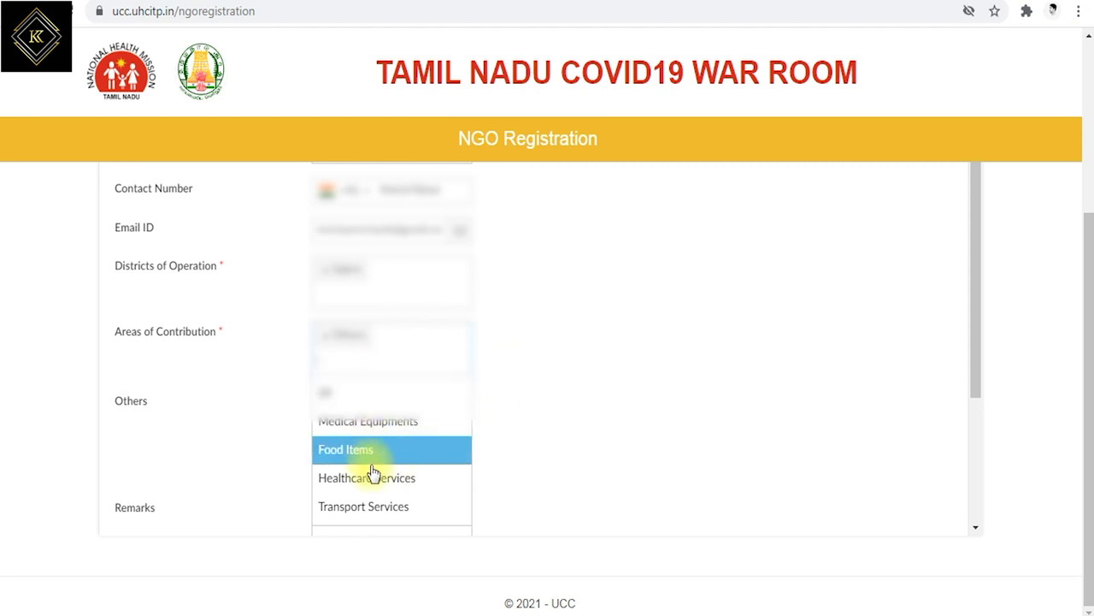
{"action": "left_click", "coordinate": [330, 391]}
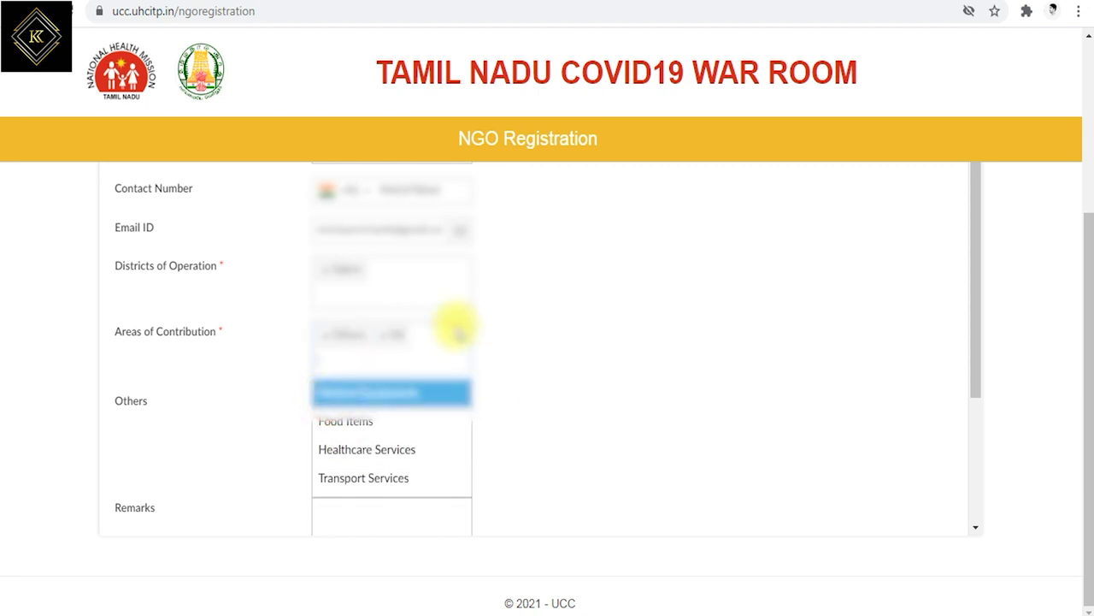
- Remove All from the Areas of Contribution, keeping Others, and enter "awareness" in the Others box
{"action": "left_click", "coordinate": [389, 343]}
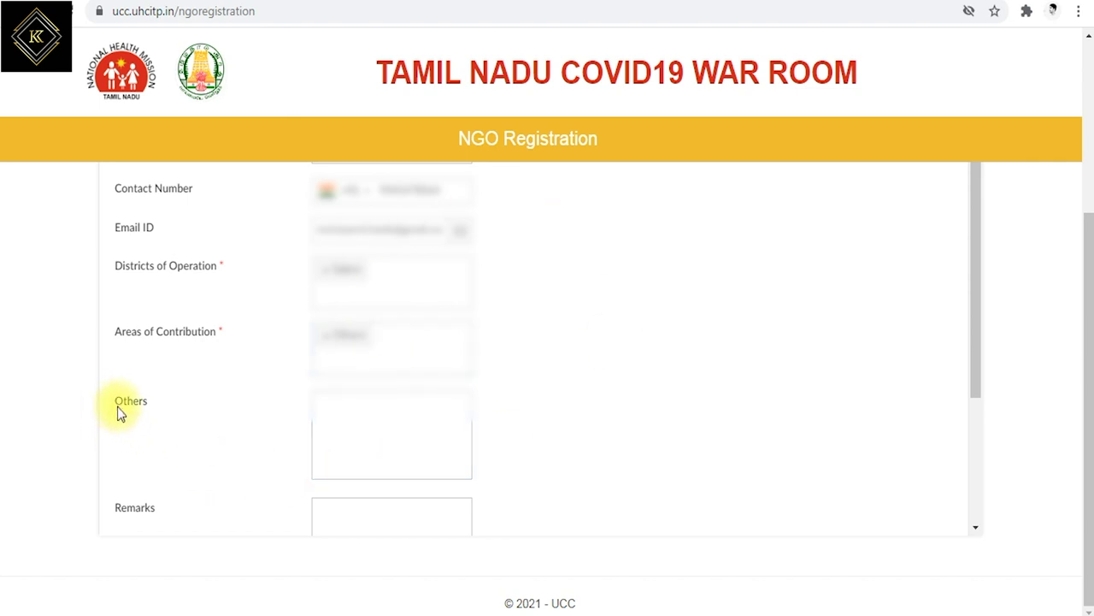
{"action": "left_click_drag", "start_coordinate": [120, 413], "coordinate": [215, 411]}
{"action": "left_click", "coordinate": [335, 405]}
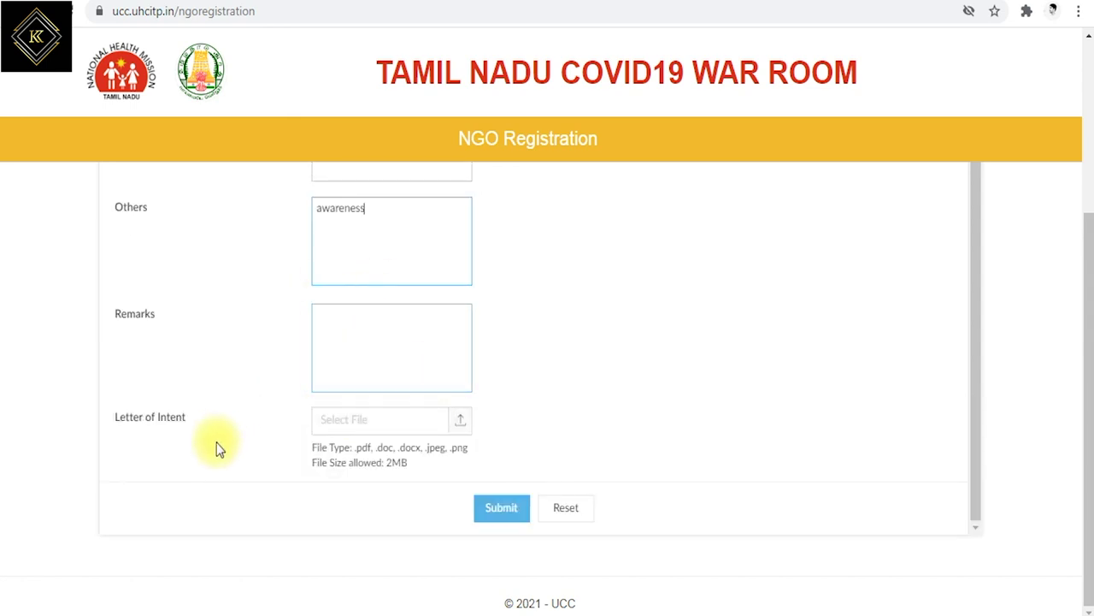
- Check the file requirements for the Letter of Intent, then submit the registration with Remarks and the letter left empty
{"action": "left_click_drag", "start_coordinate": [126, 421], "coordinate": [171, 420]}
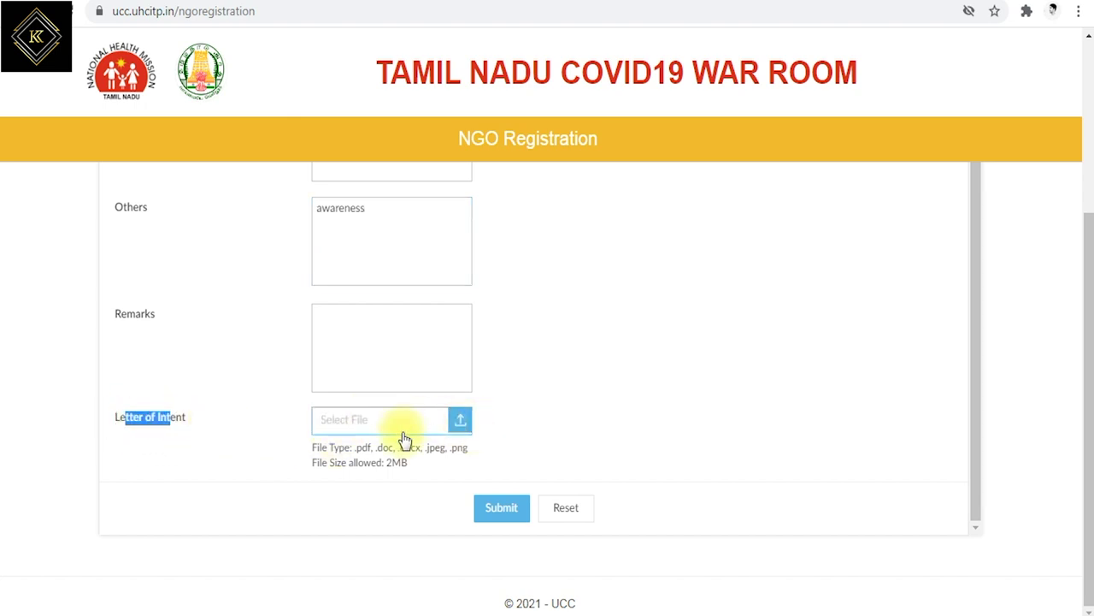
{"action": "left_click_drag", "start_coordinate": [330, 449], "coordinate": [451, 452]}
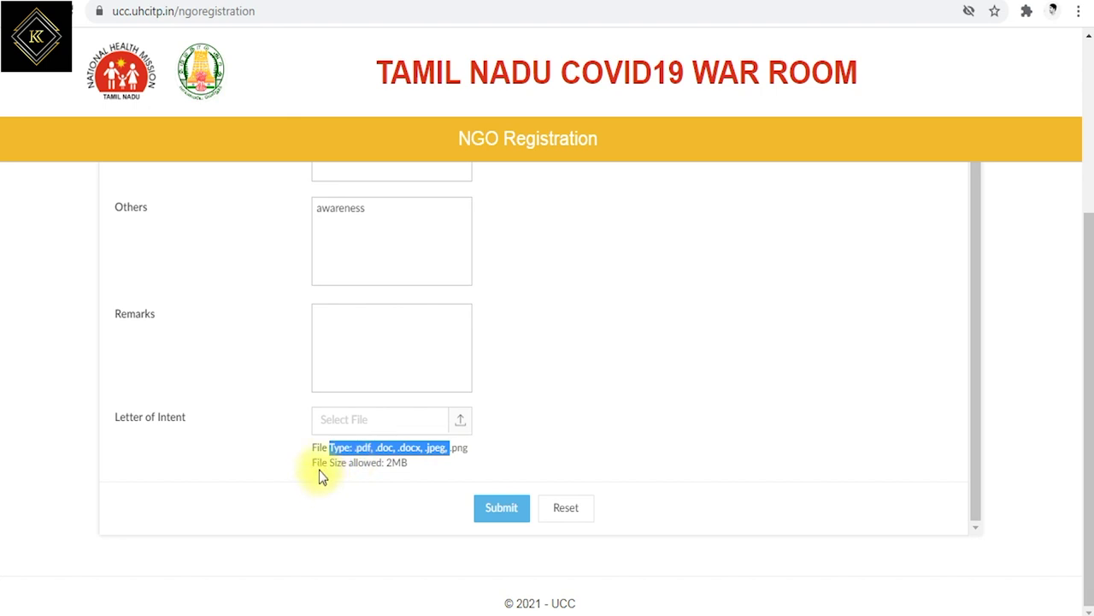
{"action": "left_click_drag", "start_coordinate": [319, 469], "coordinate": [387, 468]}
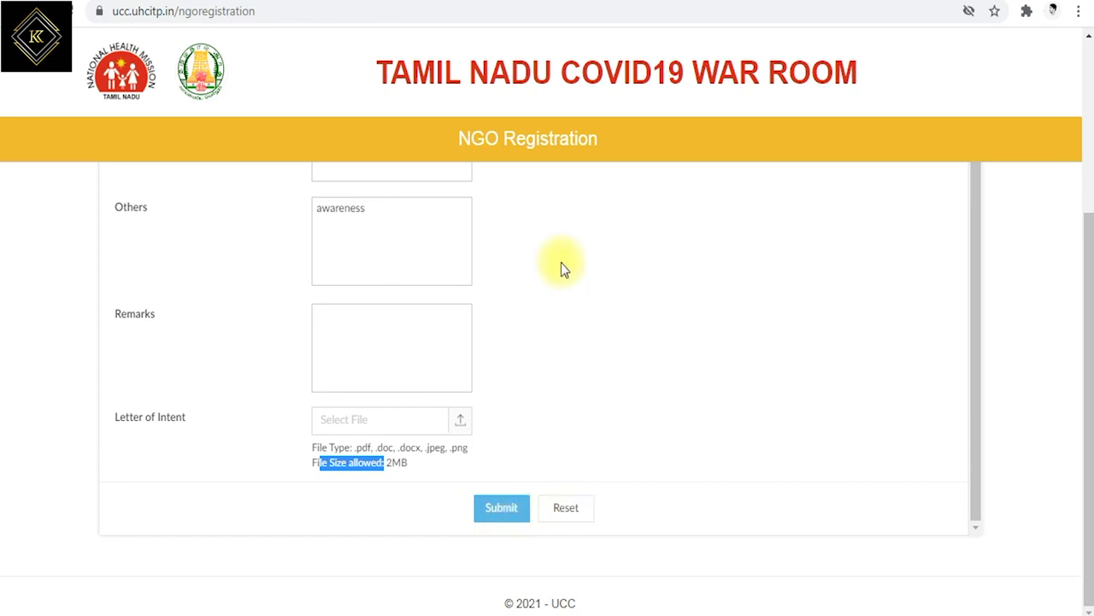
{"action": "left_click", "coordinate": [606, 378]}
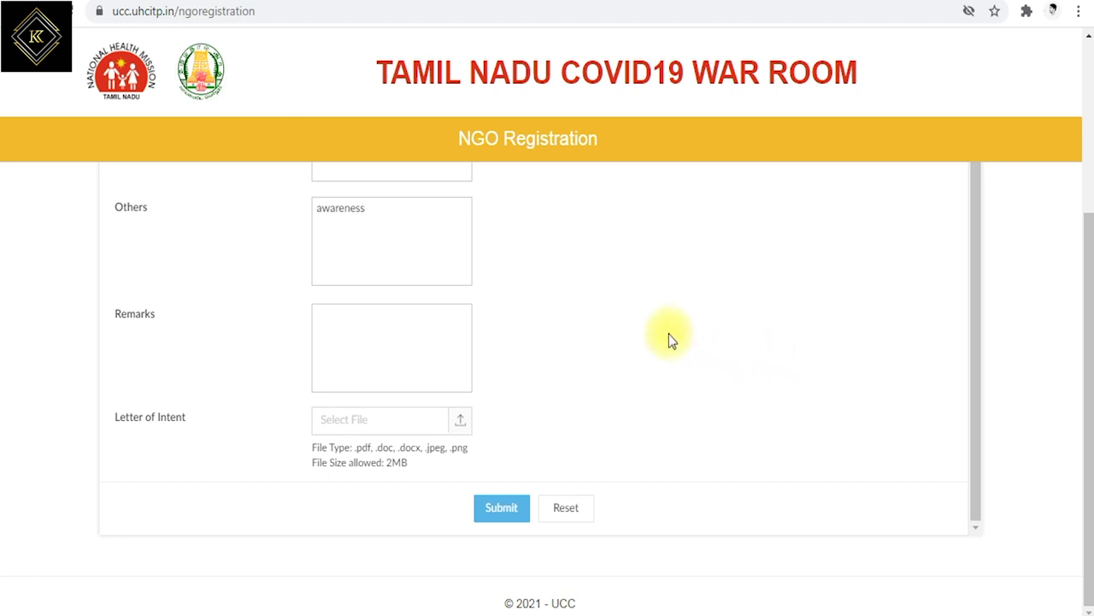
{"action": "left_click", "coordinate": [493, 512]}
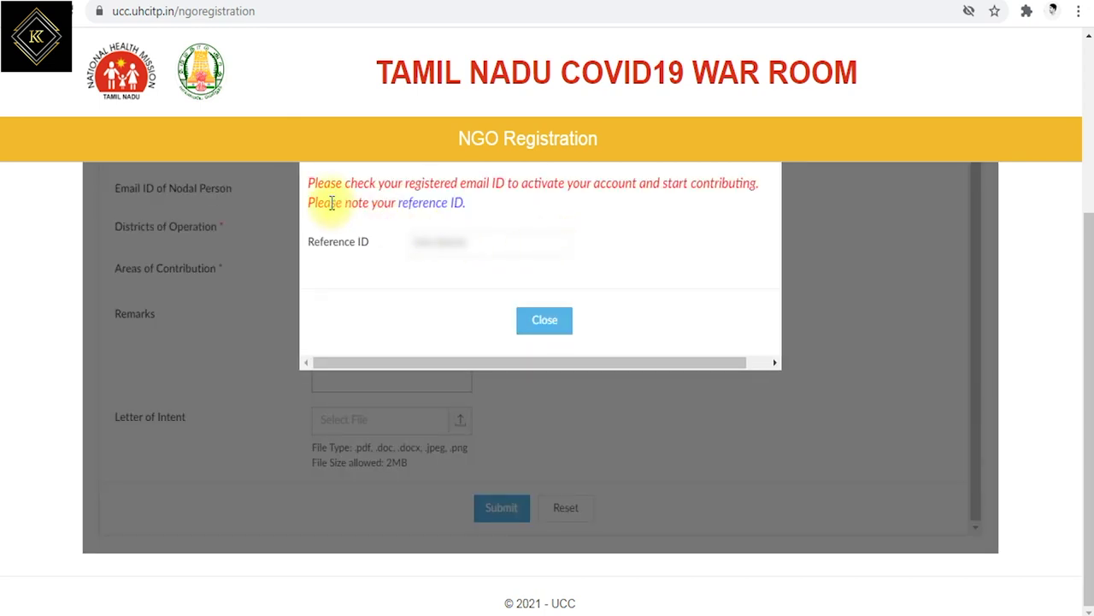
- Review the activation notice and the reference ID in the submission confirmation, and close the confirmation
{"action": "left_click_drag", "start_coordinate": [324, 184], "coordinate": [454, 180]}
{"action": "left_click_drag", "start_coordinate": [520, 184], "coordinate": [396, 203]}
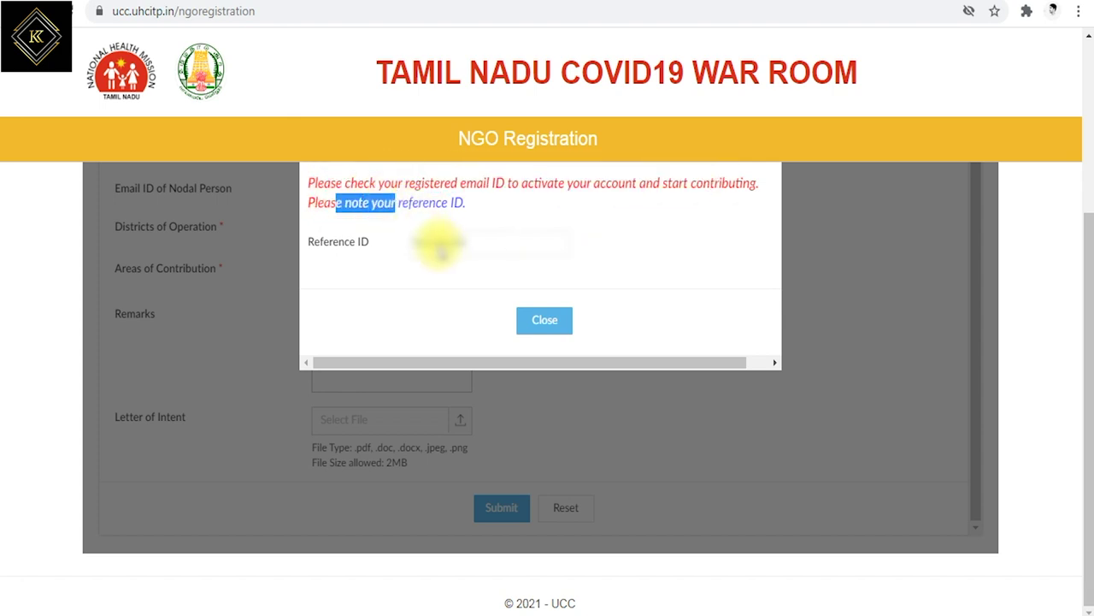
{"action": "left_click", "coordinate": [433, 250]}
{"action": "left_click_drag", "start_coordinate": [400, 250], "coordinate": [476, 248]}
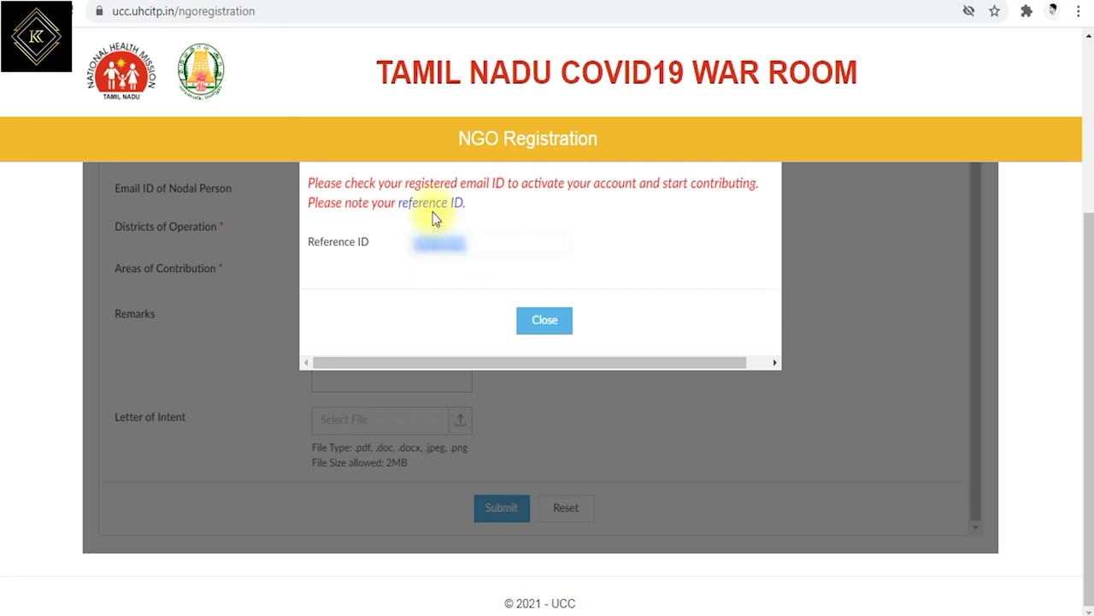
{"action": "left_click", "coordinate": [538, 320]}
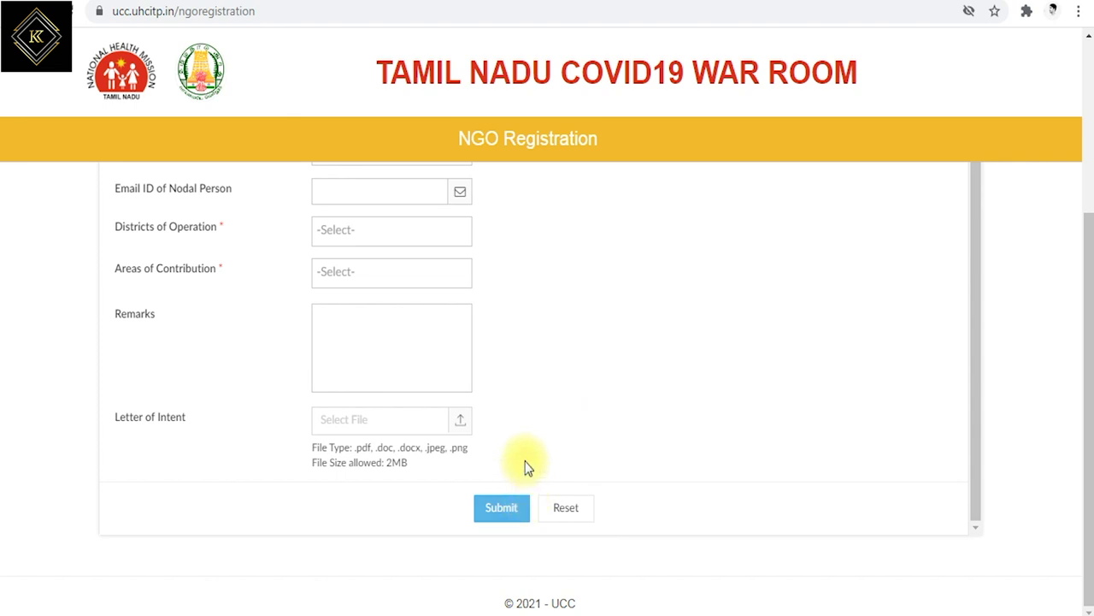
{"action": "scroll", "coordinate": [525, 461], "scroll_direction": "up", "scroll_amount": 2}
{"action": "scroll", "coordinate": [525, 460], "scroll_direction": "down", "scroll_amount": 2}
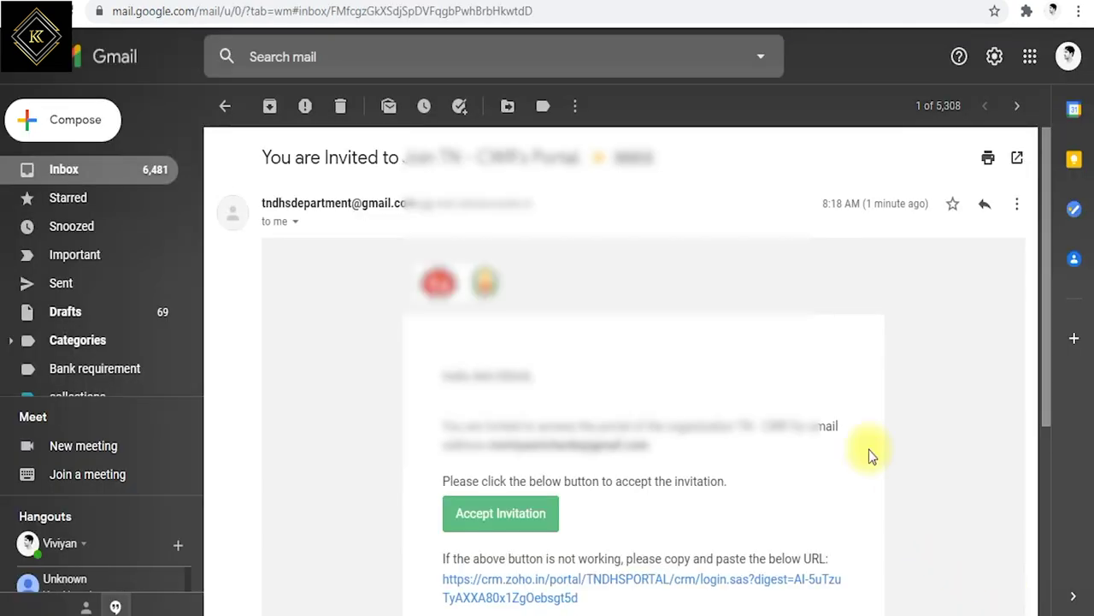
- Switch to Gmail and accept the TN - CWR portal invitation in the received e-mail
{"action": "left_click", "coordinate": [839, 366]}
{"action": "scroll", "coordinate": [804, 366], "scroll_direction": "down", "scroll_amount": 2}
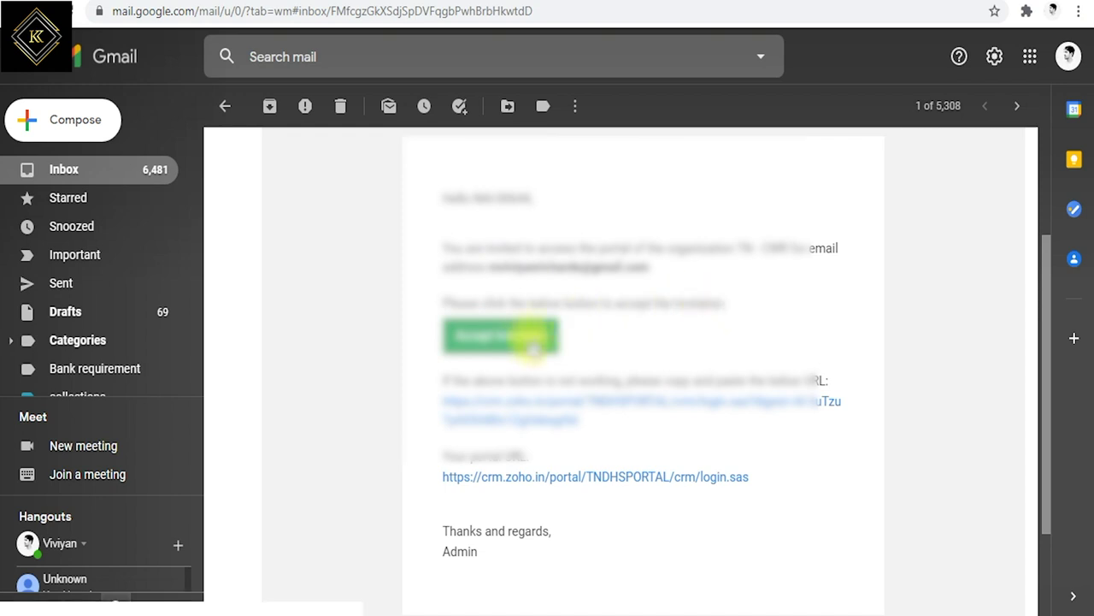
{"action": "left_click", "coordinate": [488, 345]}
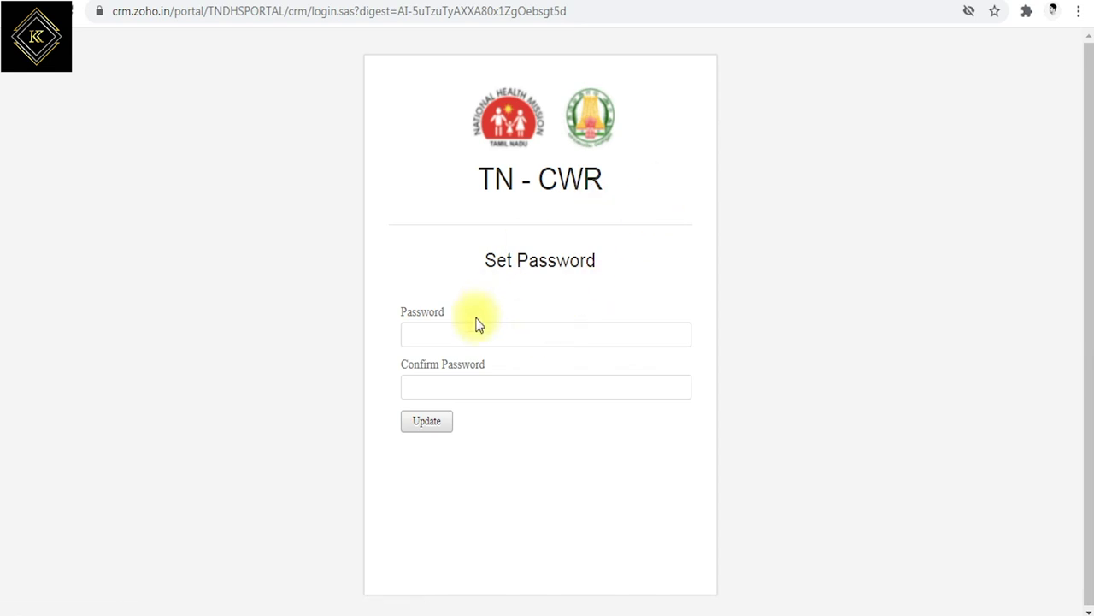
- Enter and confirm a new portal account password, and submit it for update
{"action": "left_click", "coordinate": [437, 343]}
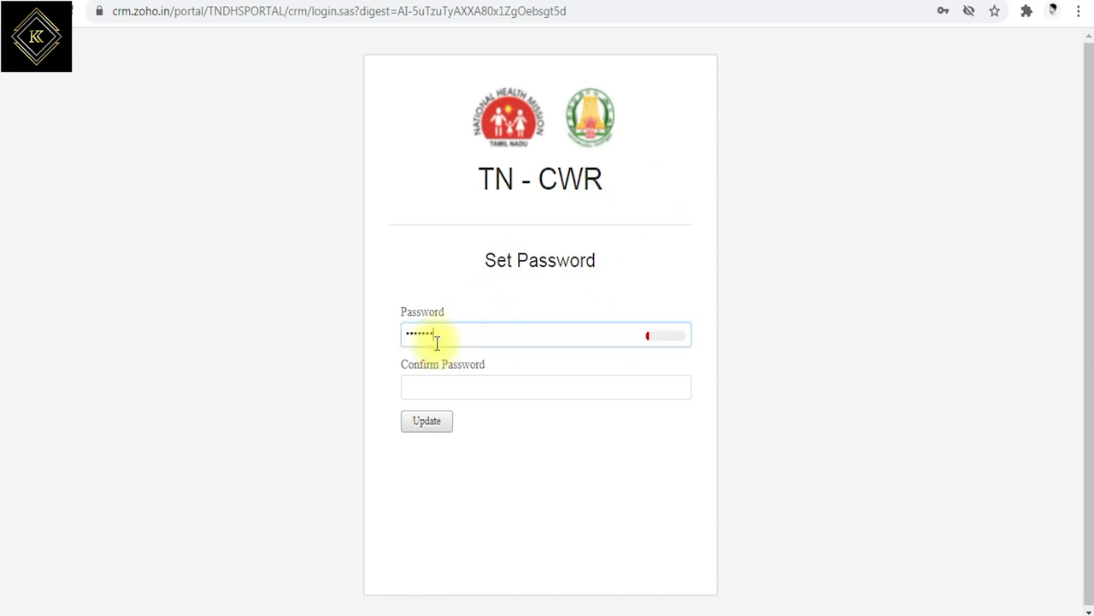
{"action": "key", "text": "Tab"}
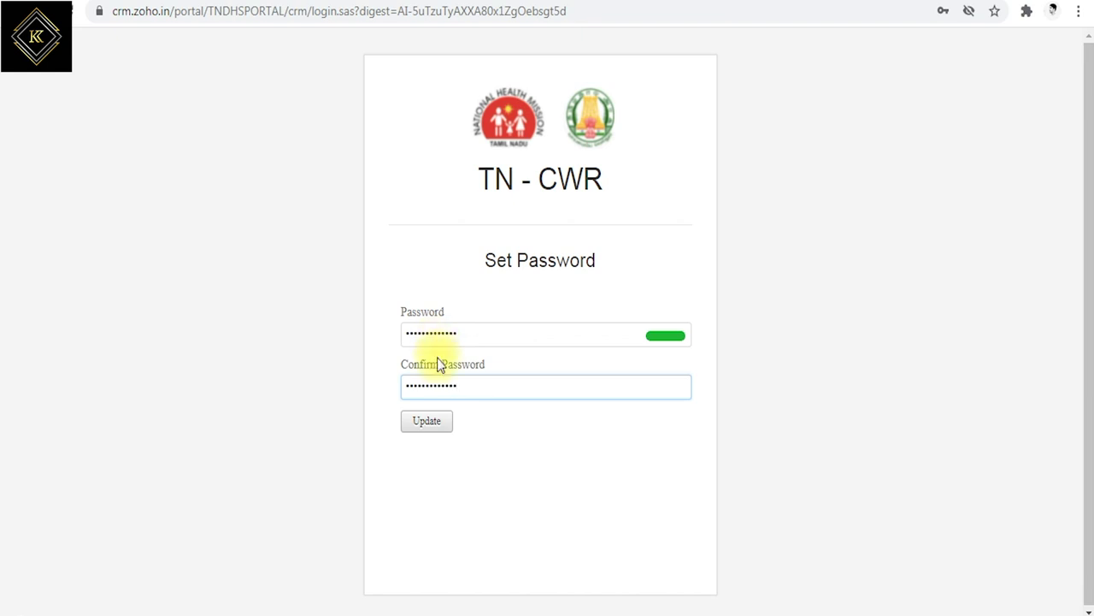
{"action": "left_click", "coordinate": [421, 426]}
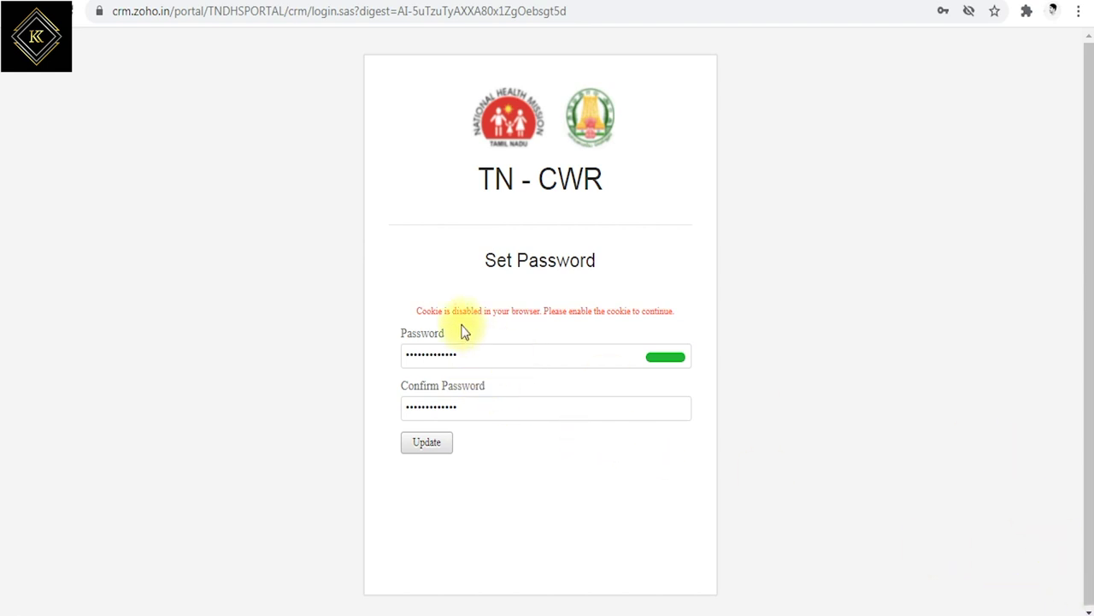
- Set Chrome's privacy and security options for cookies and other site data to Allow all cookies
{"action": "left_click_drag", "start_coordinate": [421, 310], "coordinate": [618, 311]}
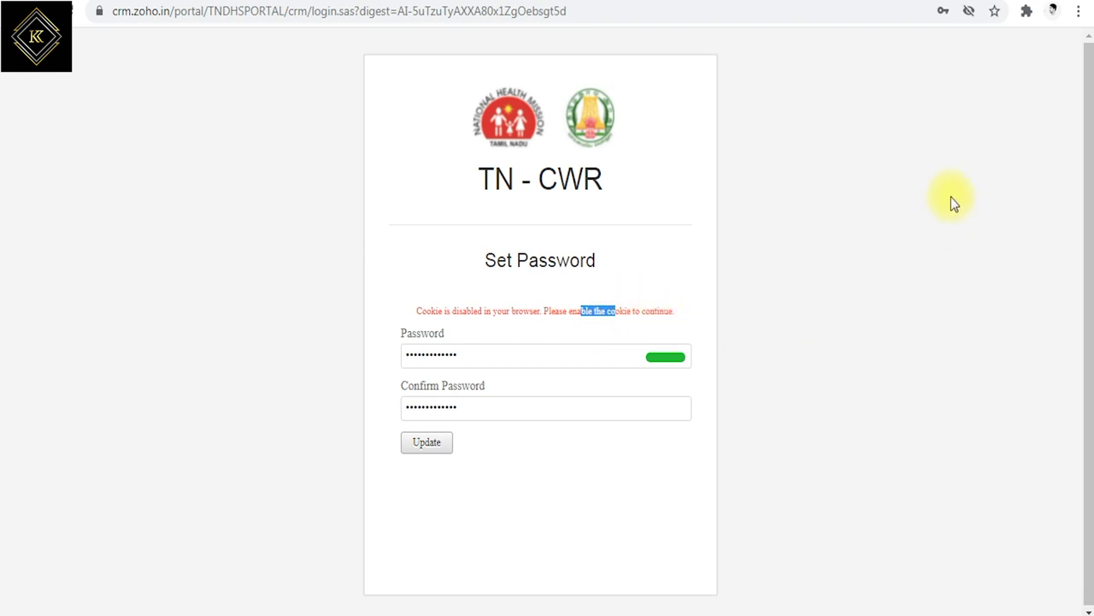
{"action": "left_click", "coordinate": [1079, 11]}
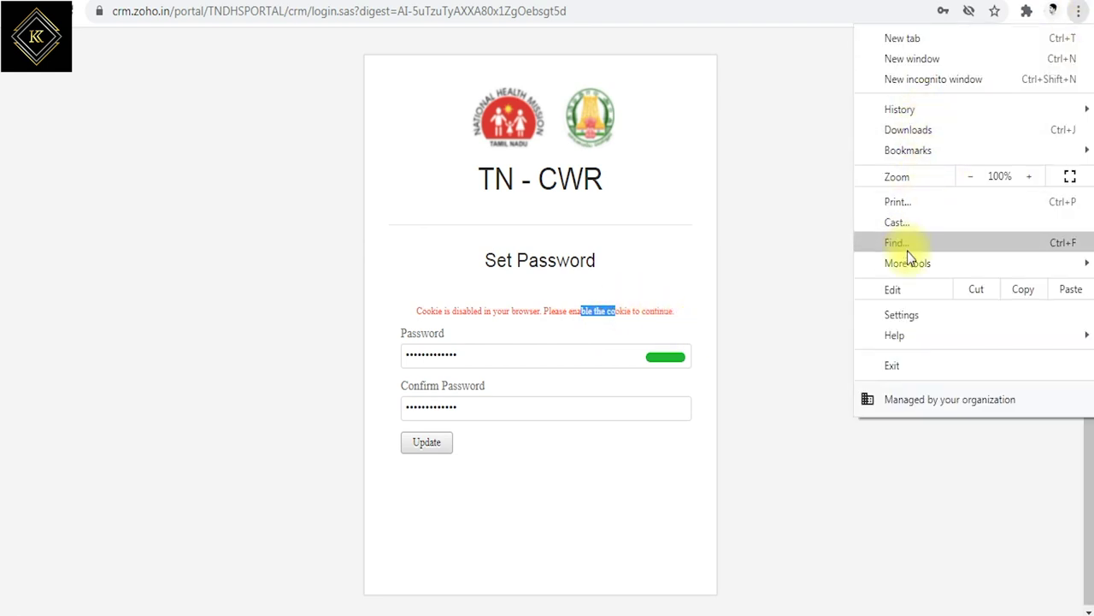
{"action": "left_click", "coordinate": [902, 318]}
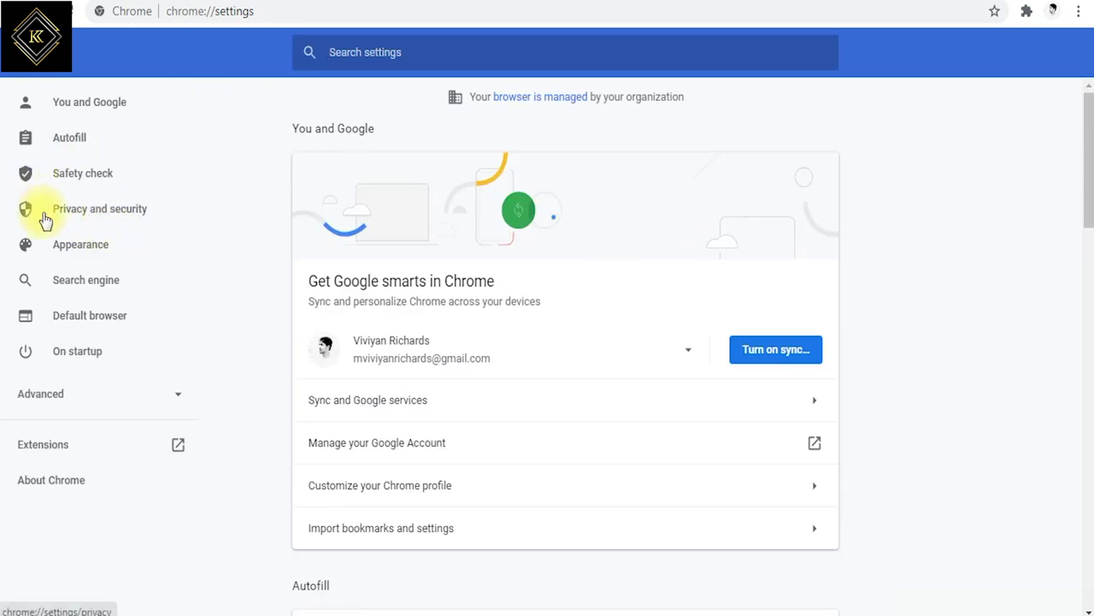
{"action": "left_click", "coordinate": [128, 218]}
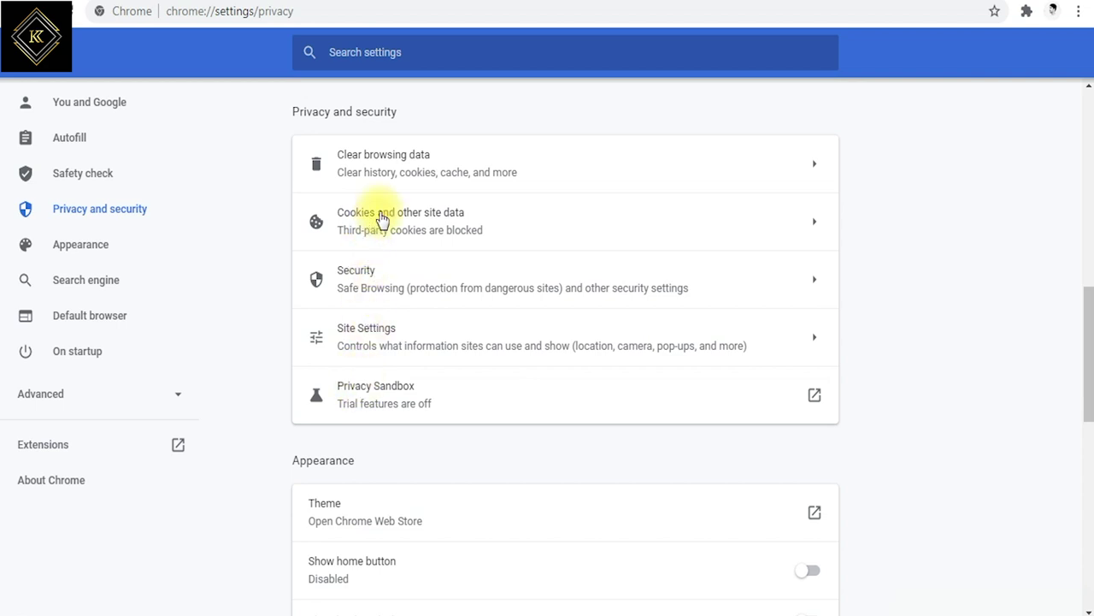
{"action": "left_click", "coordinate": [816, 224]}
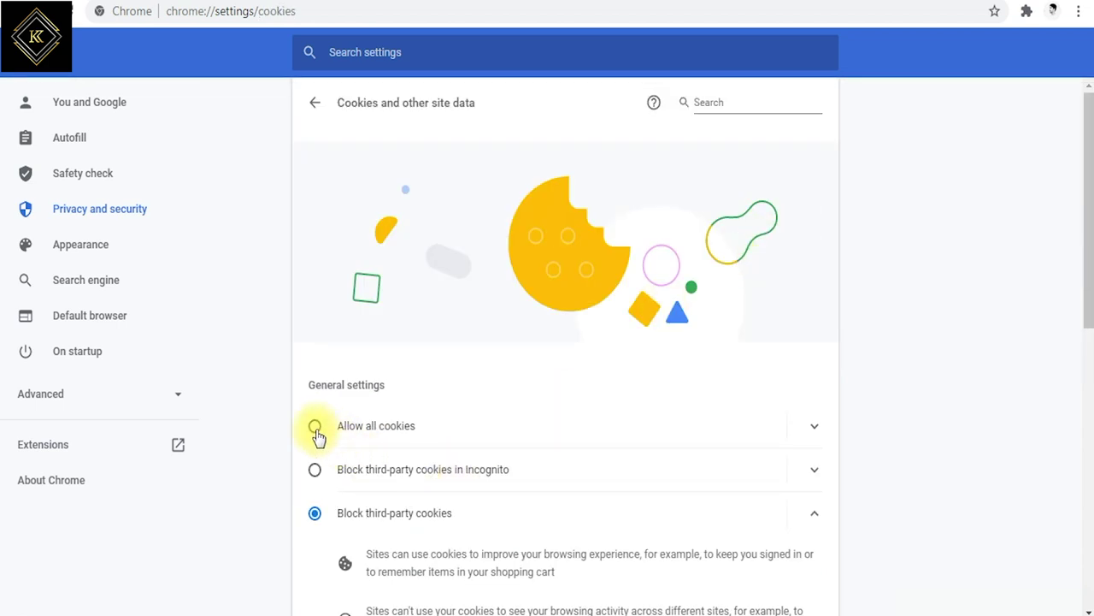
{"action": "left_click", "coordinate": [315, 427]}
{"action": "scroll", "coordinate": [655, 453], "scroll_direction": "down", "scroll_amount": 2}
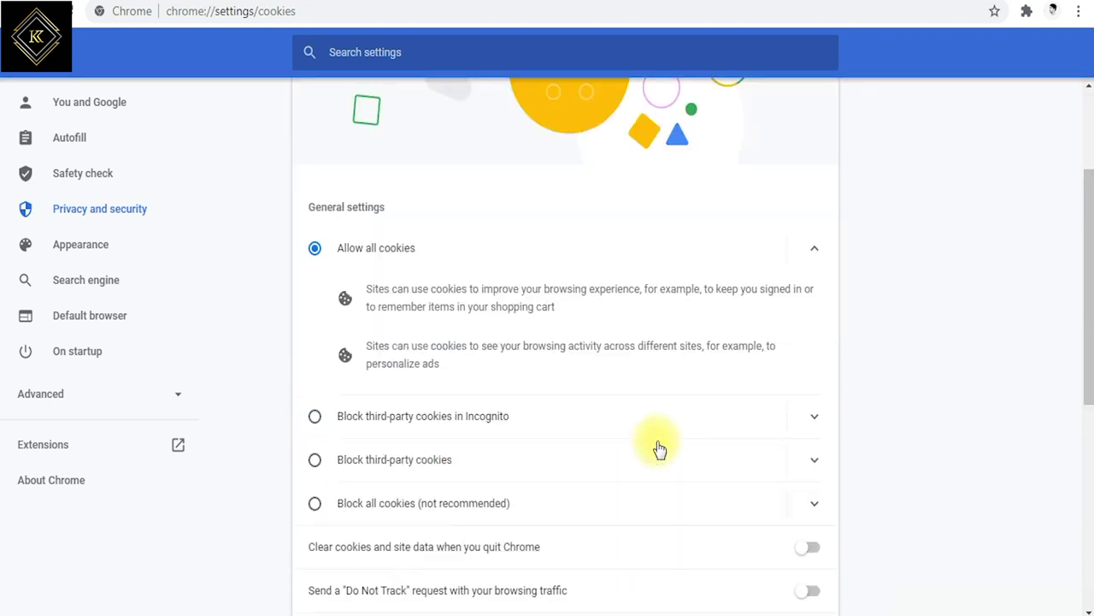
{"action": "scroll", "coordinate": [776, 357], "scroll_direction": "down", "scroll_amount": 5}
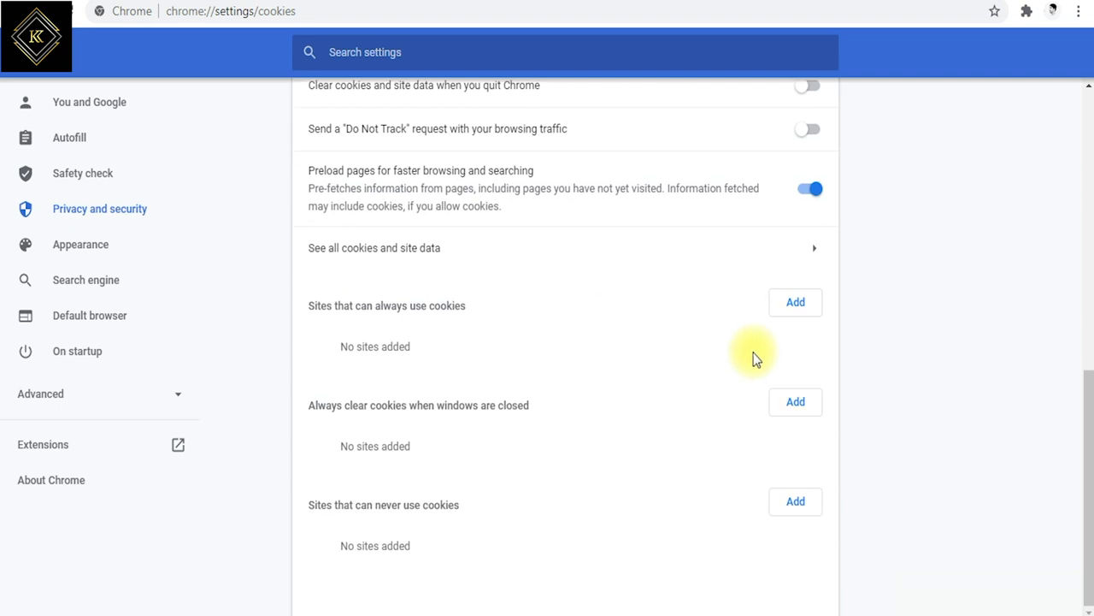
{"action": "scroll", "coordinate": [755, 359], "scroll_direction": "up", "scroll_amount": 8}
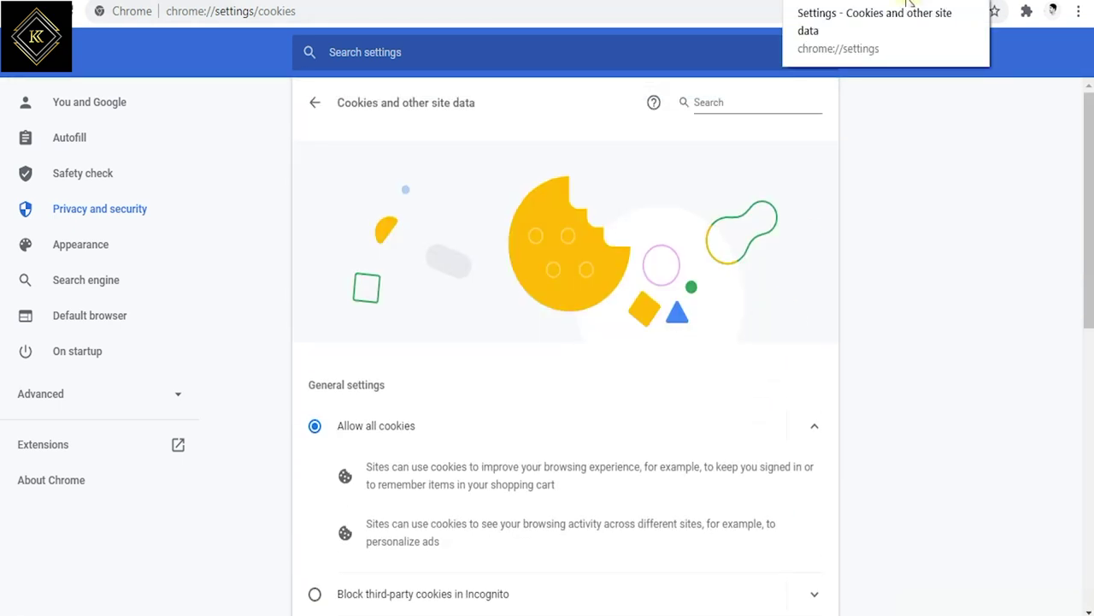
- Resubmit the new password on the Set Password page, skip the preference settings, and decline the password-saving and notification requests
{"action": "left_click", "coordinate": [676, 7]}
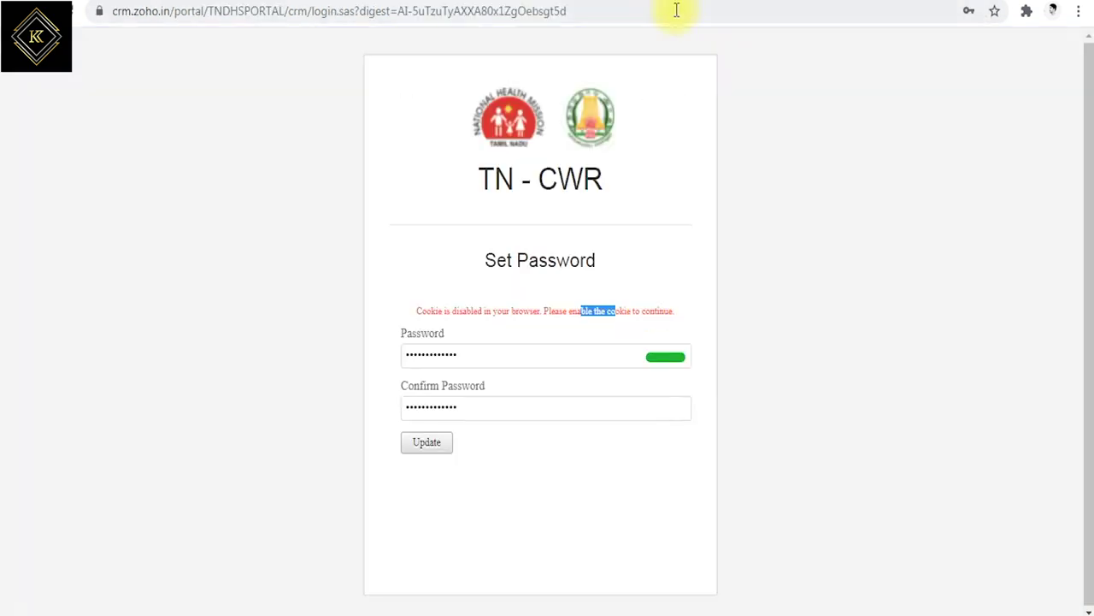
{"action": "left_click", "coordinate": [433, 451]}
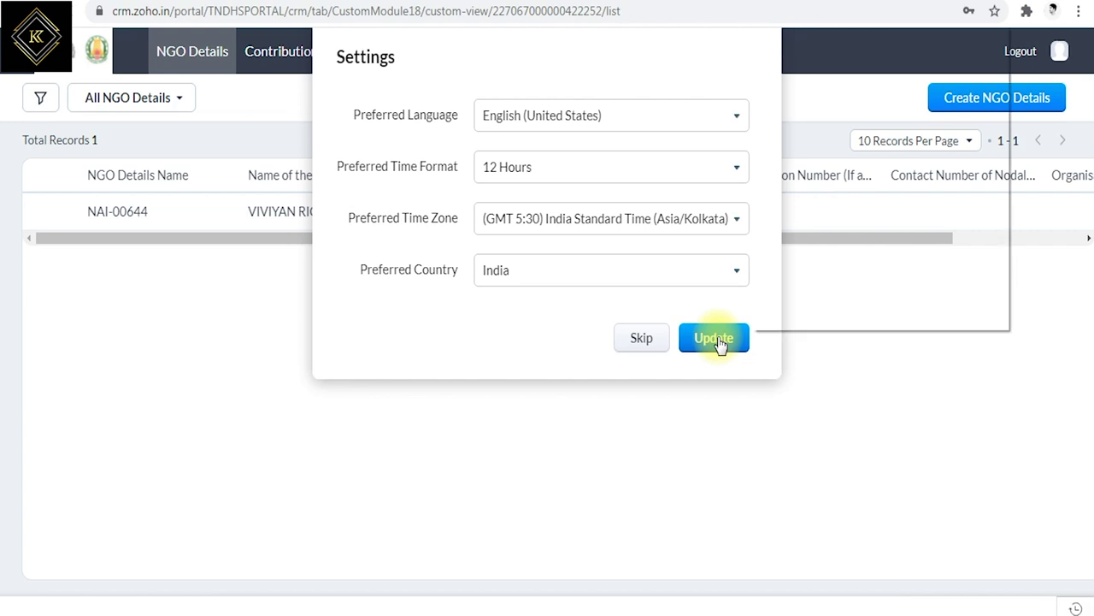
{"action": "left_click", "coordinate": [642, 340]}
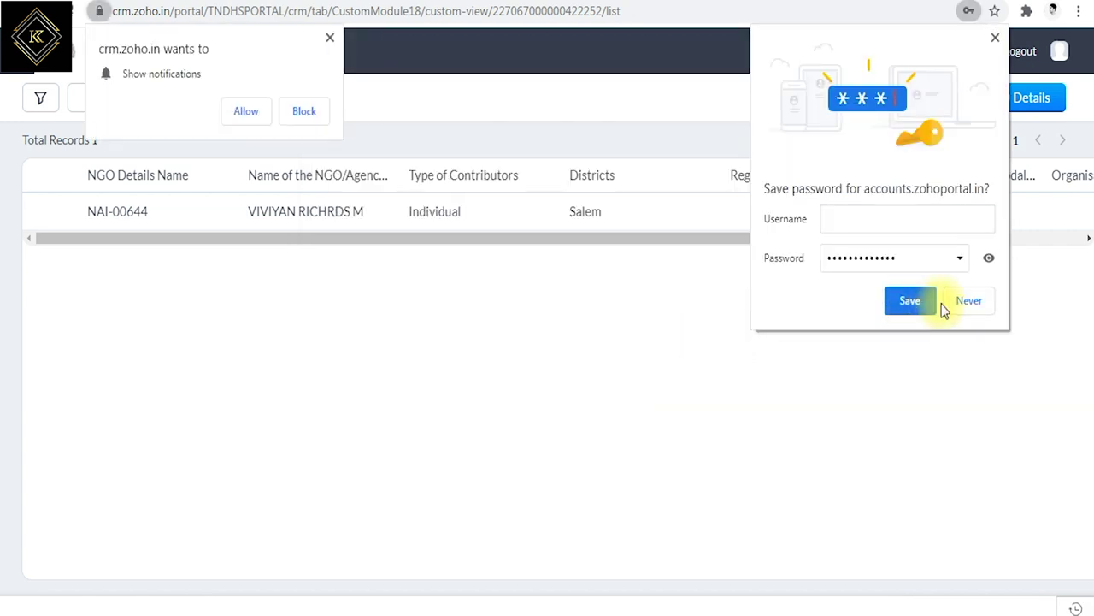
{"action": "left_click", "coordinate": [971, 301]}
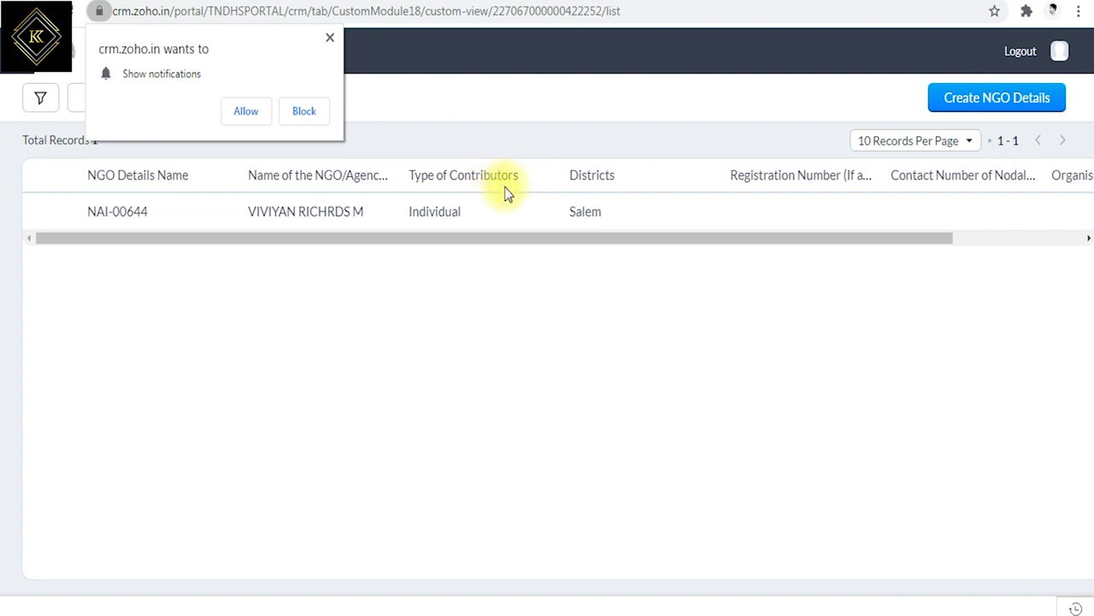
{"action": "left_click", "coordinate": [330, 39]}
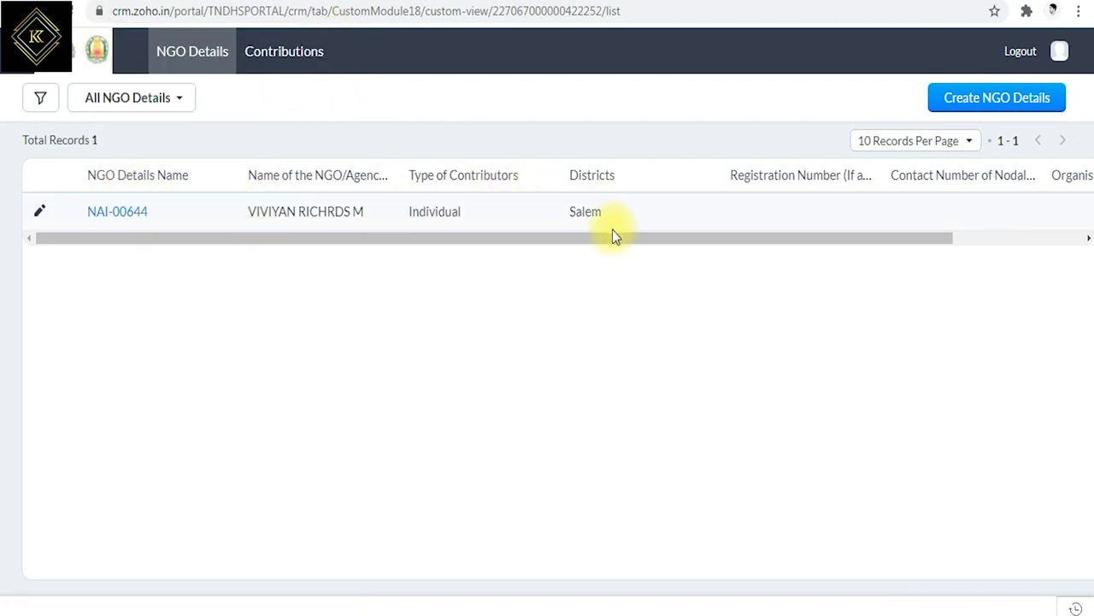
- Look over the NGO Details and Contributions records, and start creating a new contribution
{"action": "left_click_drag", "start_coordinate": [611, 241], "coordinate": [550, 276]}
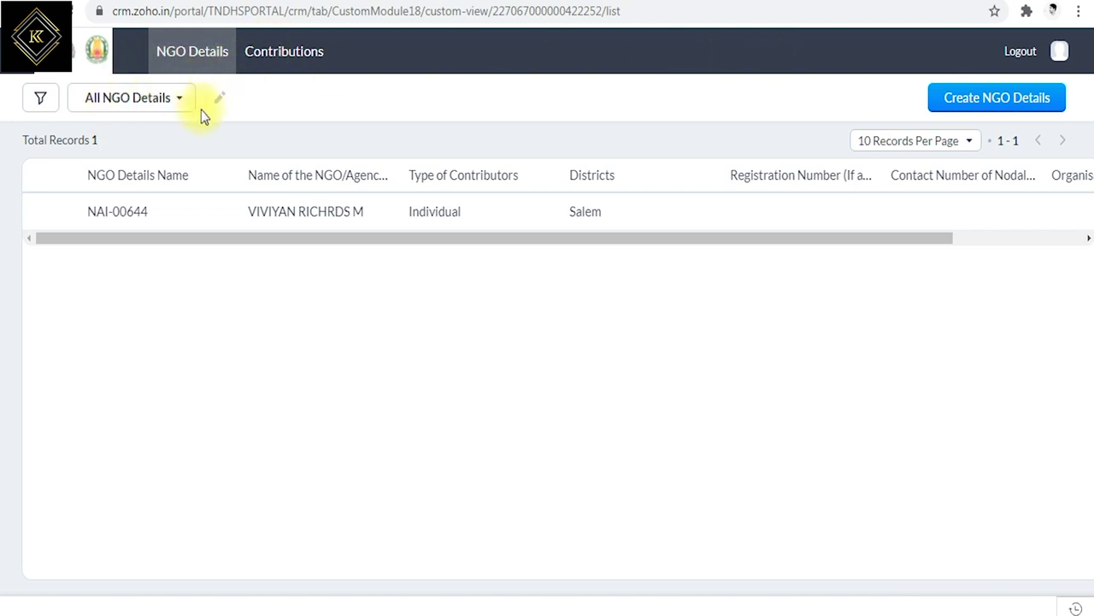
{"action": "left_click", "coordinate": [274, 53]}
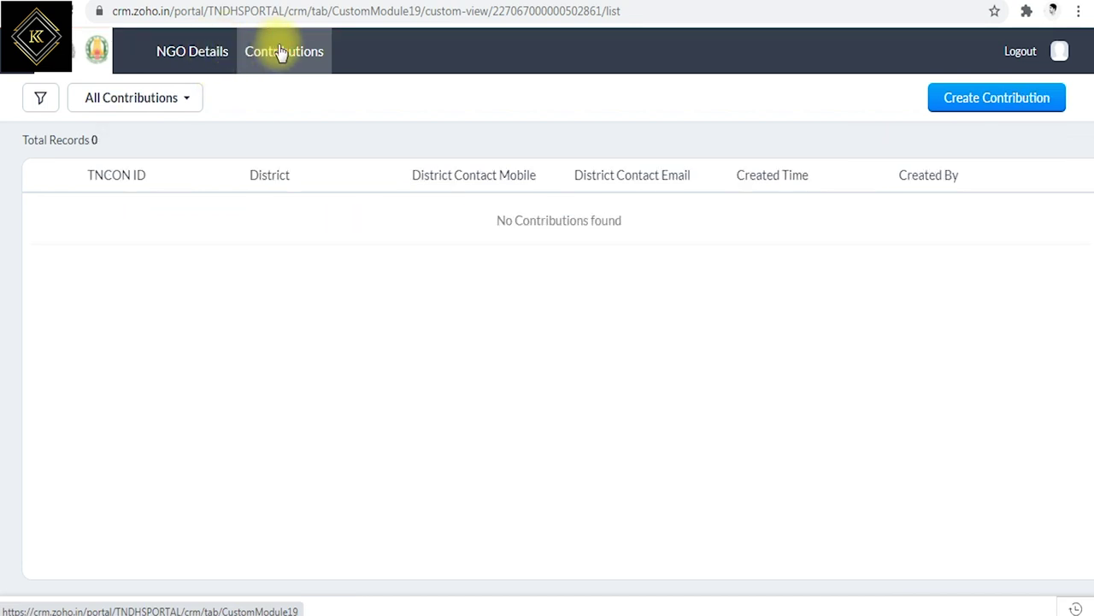
{"action": "left_click", "coordinate": [193, 53]}
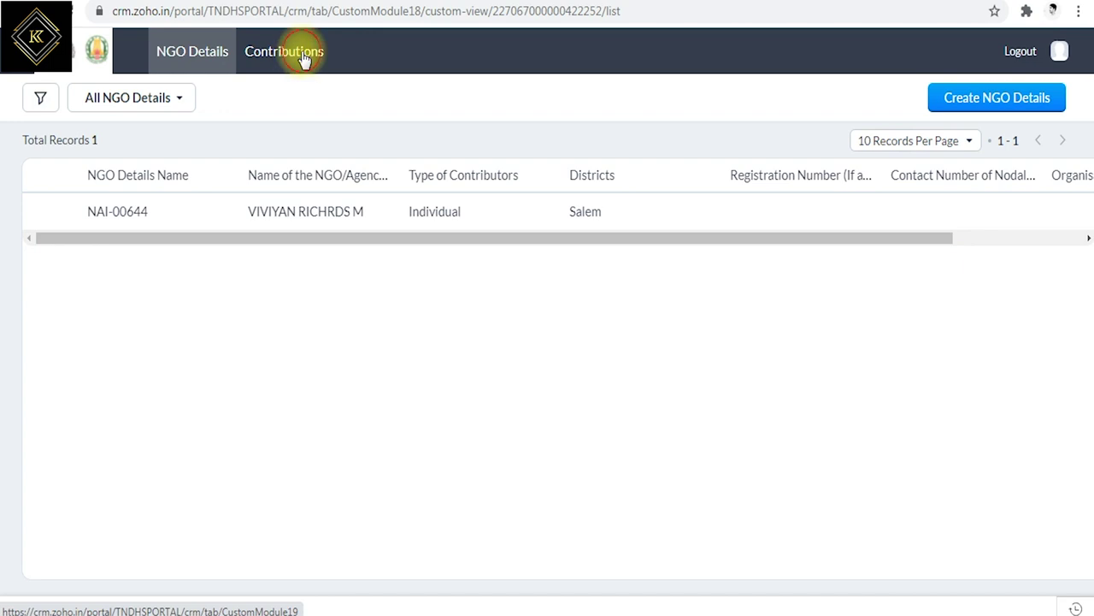
{"action": "left_click", "coordinate": [304, 56]}
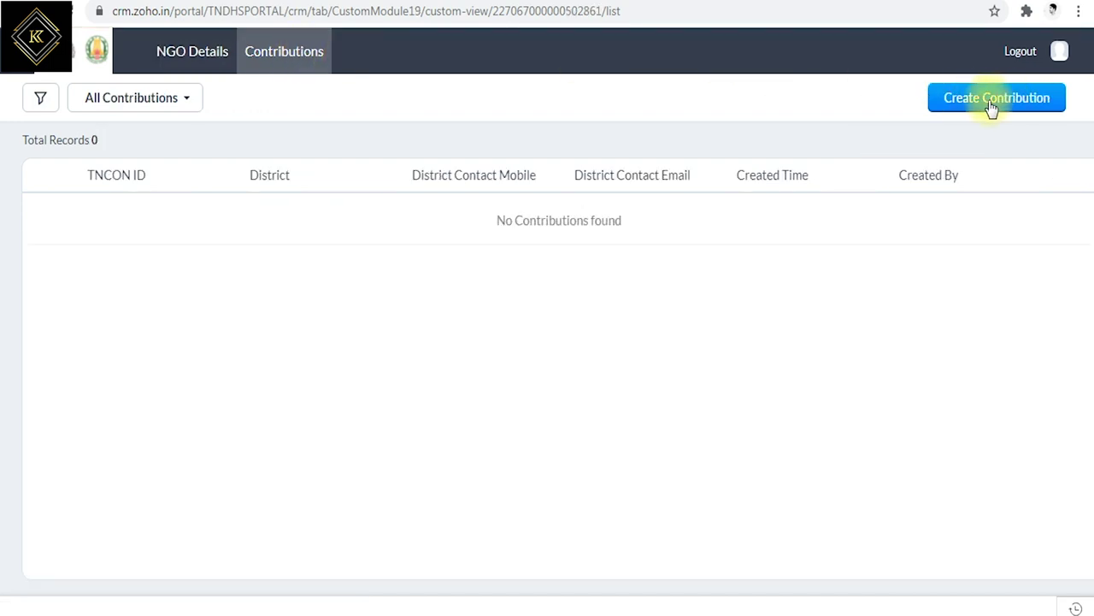
{"action": "left_click", "coordinate": [990, 103]}
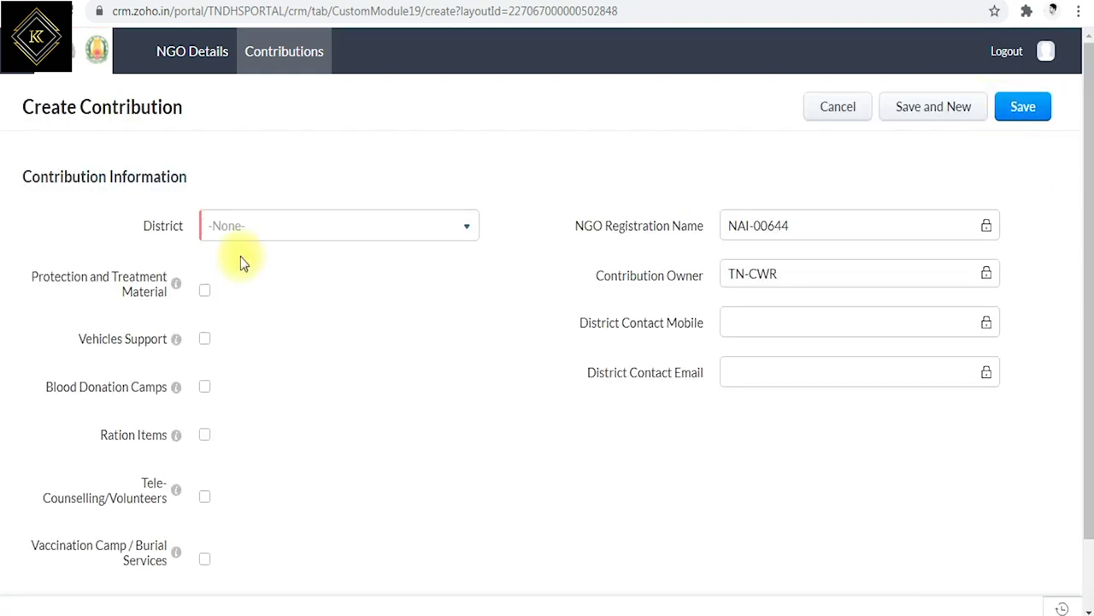
- Set the contribution's district to Salem
{"action": "left_click", "coordinate": [250, 229]}
{"action": "scroll", "coordinate": [252, 342], "scroll_direction": "down", "scroll_amount": 5}
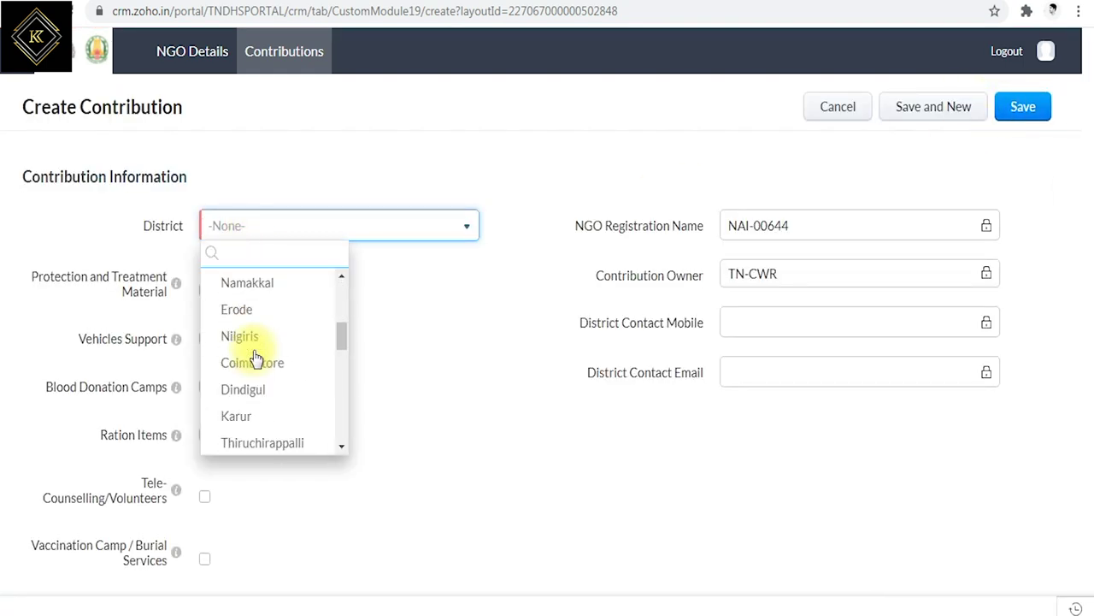
{"action": "scroll", "coordinate": [257, 352], "scroll_direction": "down", "scroll_amount": 4}
{"action": "scroll", "coordinate": [256, 385], "scroll_direction": "down", "scroll_amount": 2}
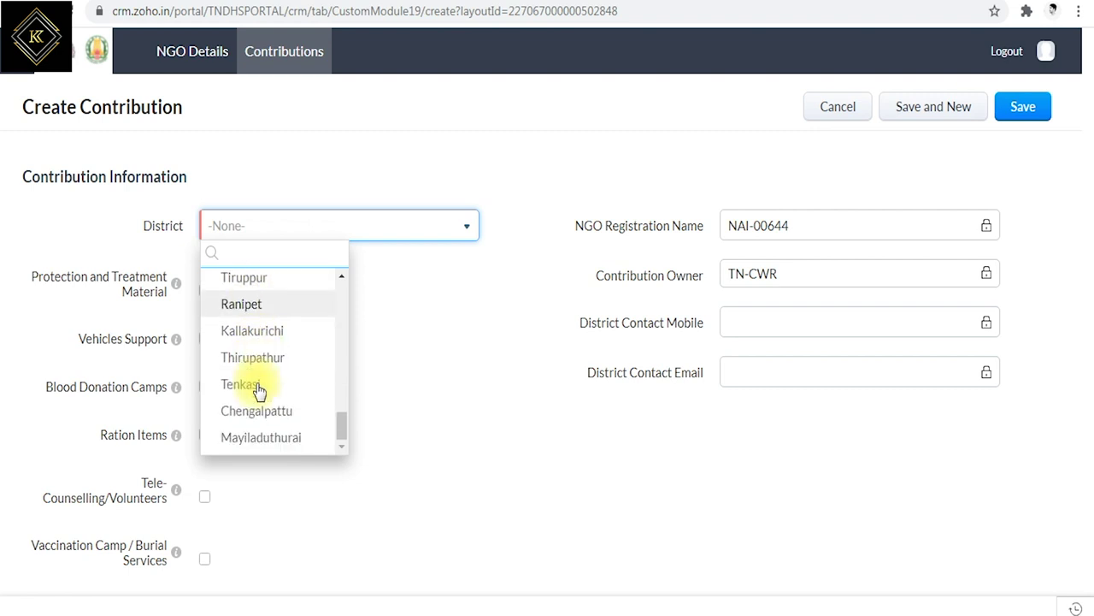
{"action": "scroll", "coordinate": [259, 387], "scroll_direction": "up", "scroll_amount": 5}
{"action": "scroll", "coordinate": [262, 376], "scroll_direction": "up", "scroll_amount": 2}
{"action": "scroll", "coordinate": [256, 350], "scroll_direction": "down", "scroll_amount": 3}
{"action": "scroll", "coordinate": [259, 344], "scroll_direction": "up", "scroll_amount": 5}
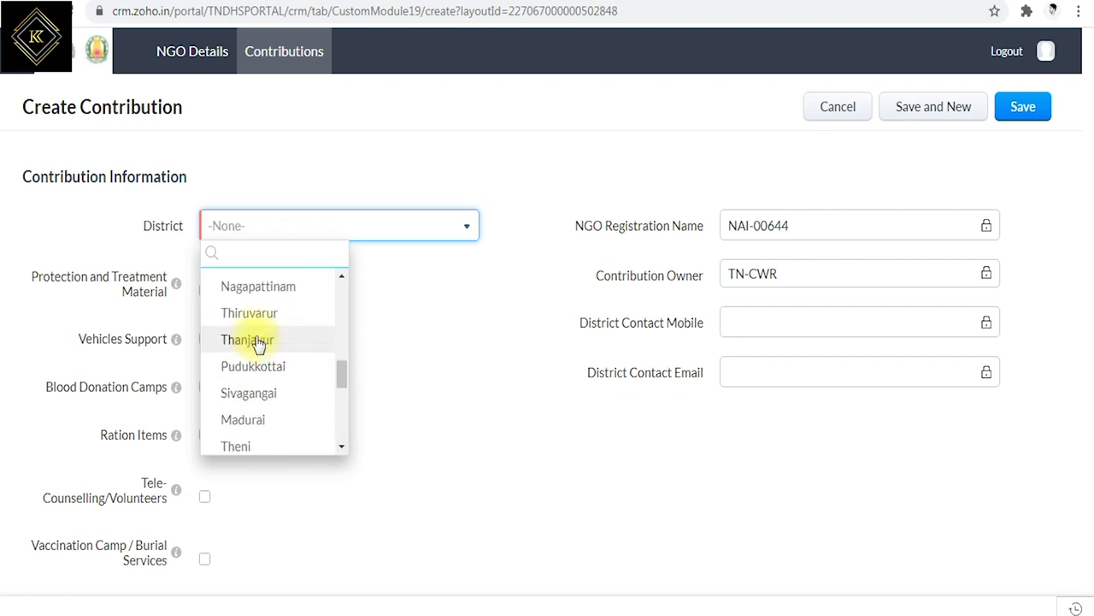
{"action": "scroll", "coordinate": [260, 350], "scroll_direction": "up", "scroll_amount": 5}
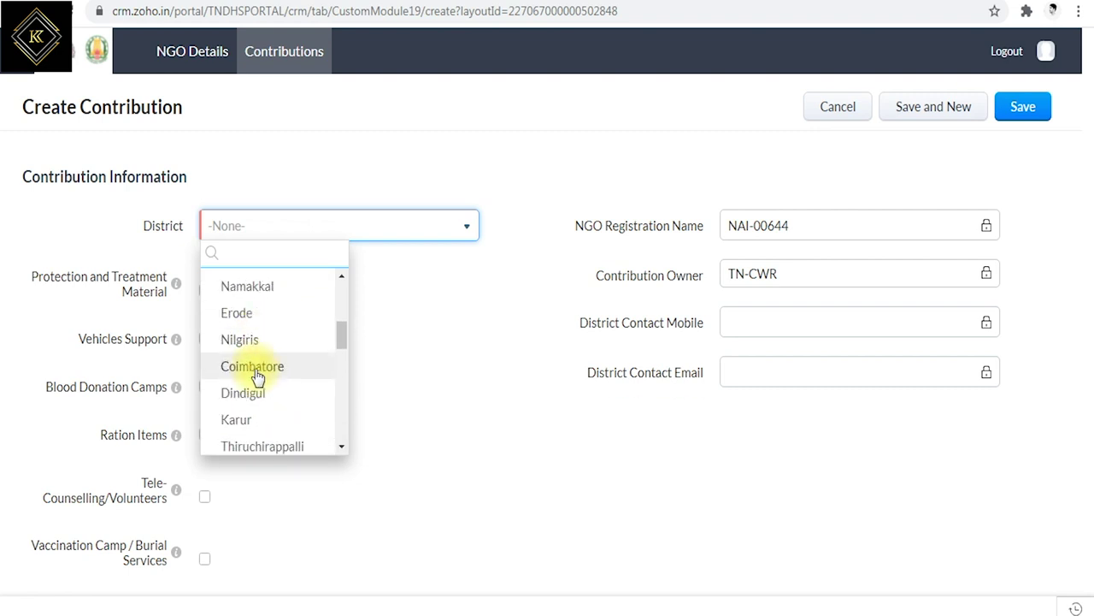
{"action": "left_click", "coordinate": [239, 439]}
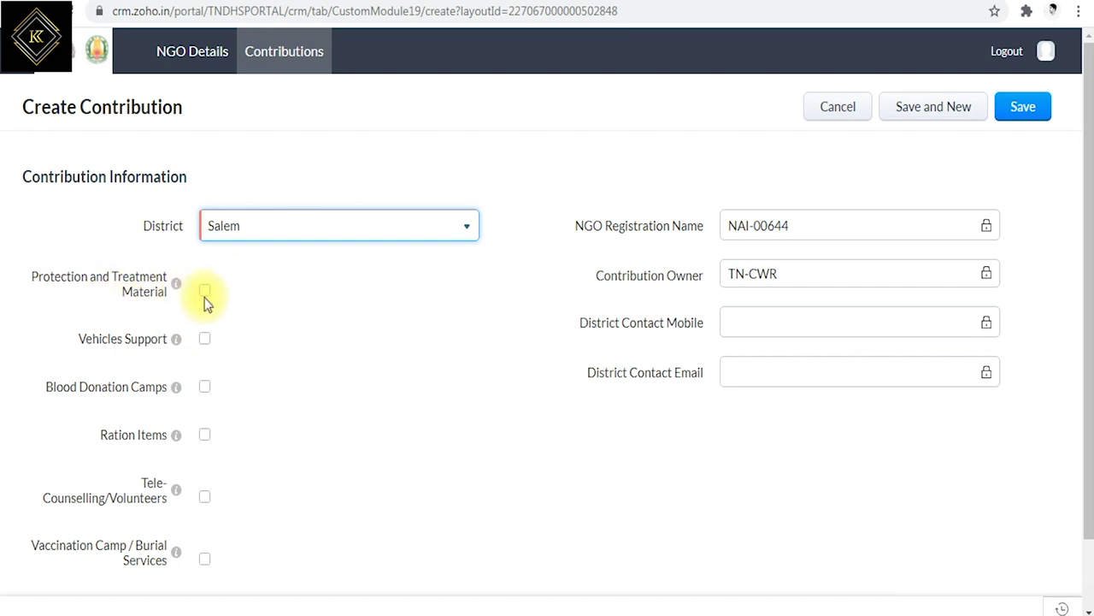
- Review the first contribution types and select Blood Donation Camps
{"action": "left_click_drag", "start_coordinate": [71, 277], "coordinate": [160, 291]}
{"action": "left_click_drag", "start_coordinate": [97, 340], "coordinate": [168, 392]}
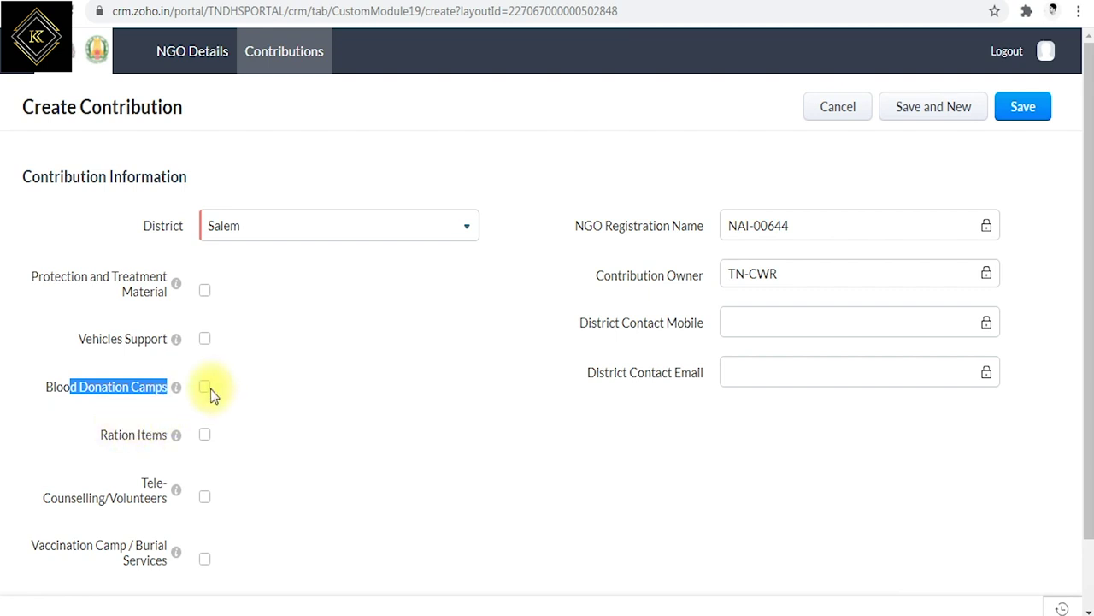
{"action": "left_click", "coordinate": [114, 435]}
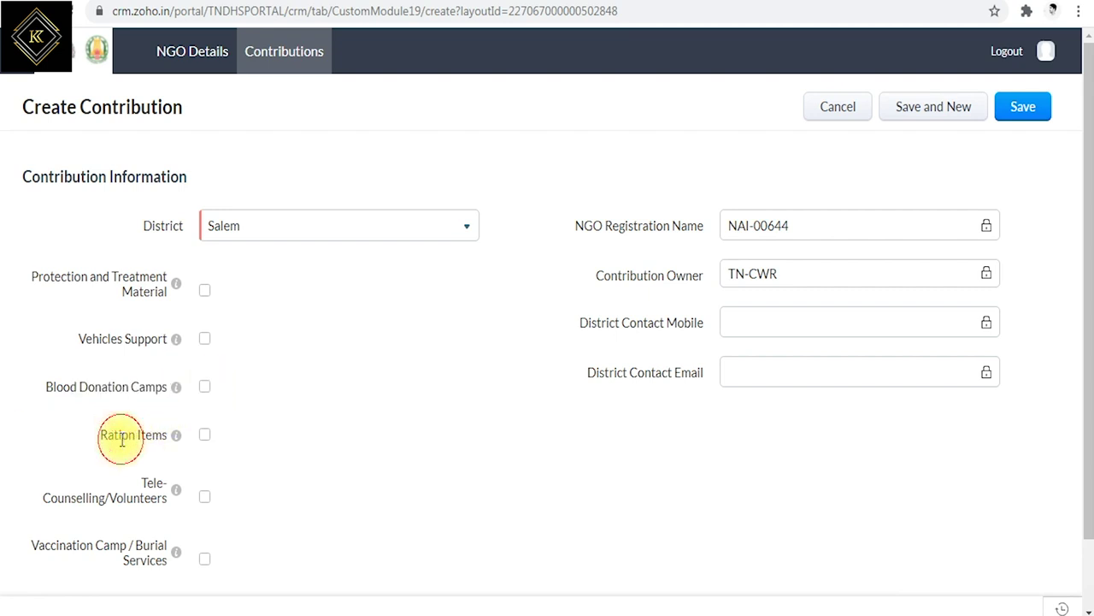
{"action": "left_click", "coordinate": [205, 389]}
- Look over the remaining contribution types, from Ration Items to Other Materials, and the contribution information
{"action": "triple_click", "coordinate": [109, 435]}
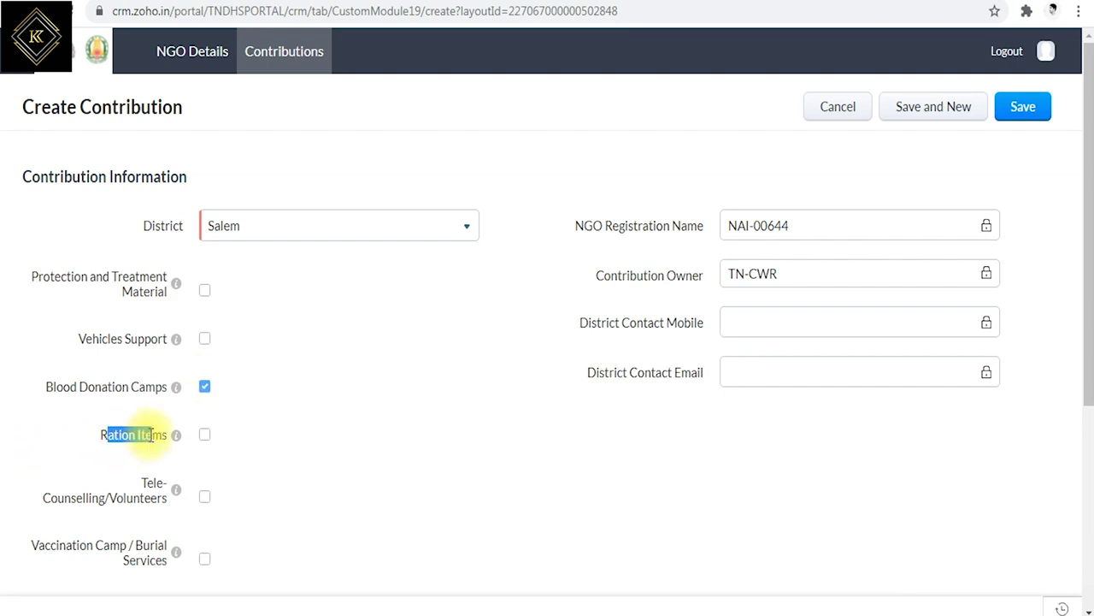
{"action": "left_click", "coordinate": [135, 490]}
{"action": "triple_click", "coordinate": [135, 489]}
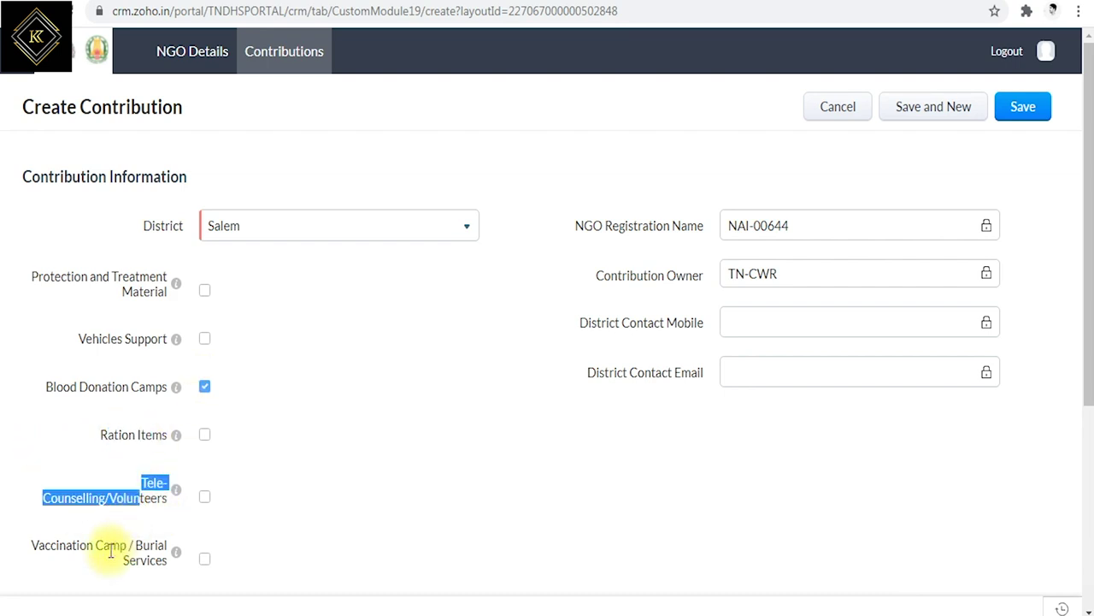
{"action": "left_click_drag", "start_coordinate": [66, 547], "coordinate": [111, 552]}
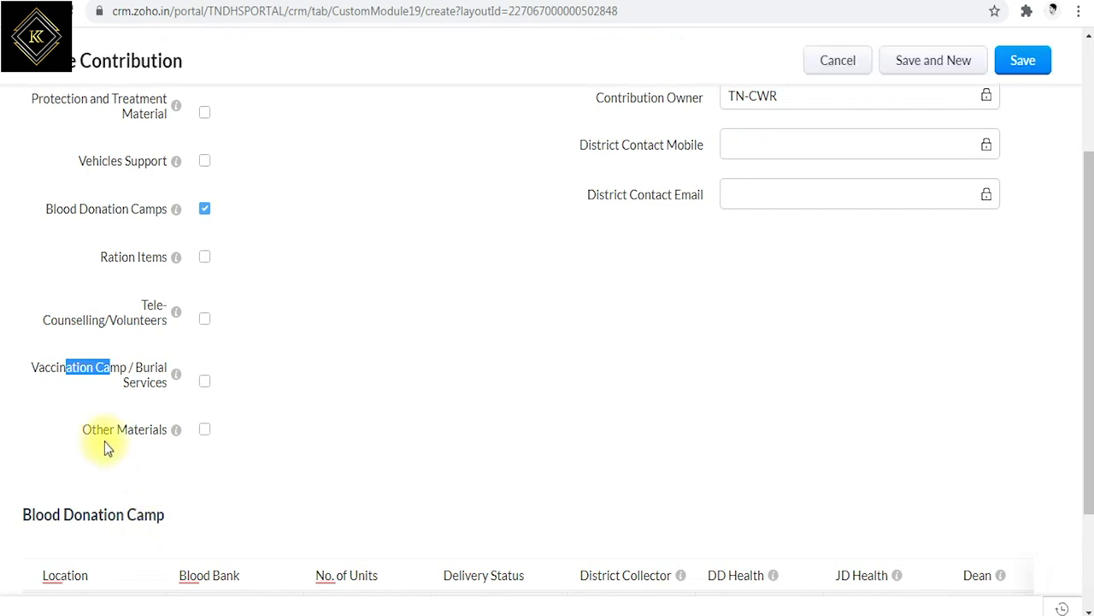
{"action": "left_click_drag", "start_coordinate": [91, 429], "coordinate": [159, 427]}
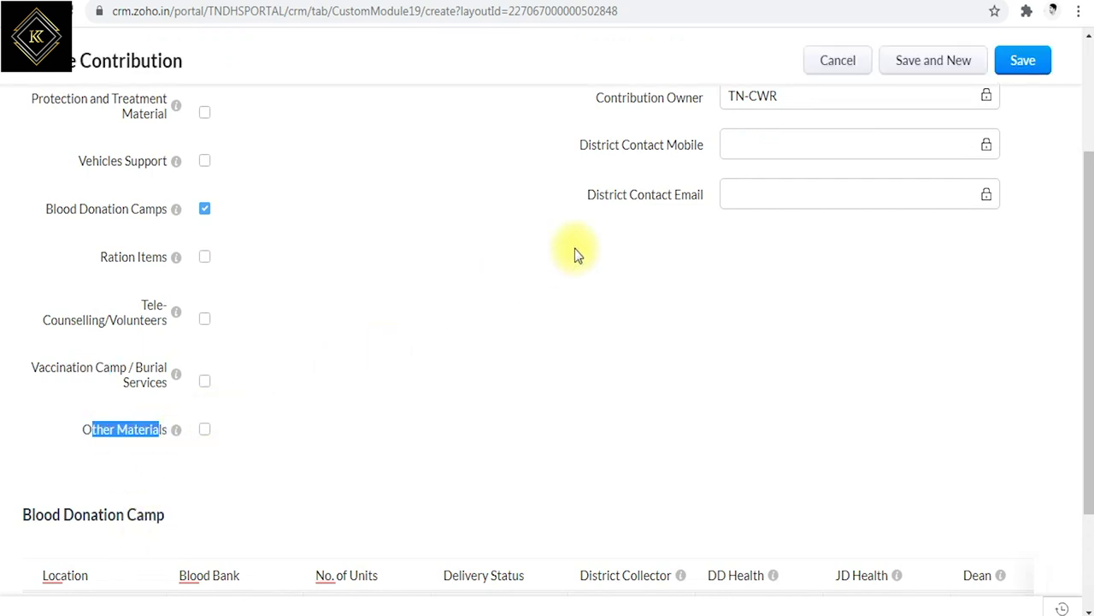
{"action": "scroll", "coordinate": [582, 257], "scroll_direction": "up", "scroll_amount": 2}
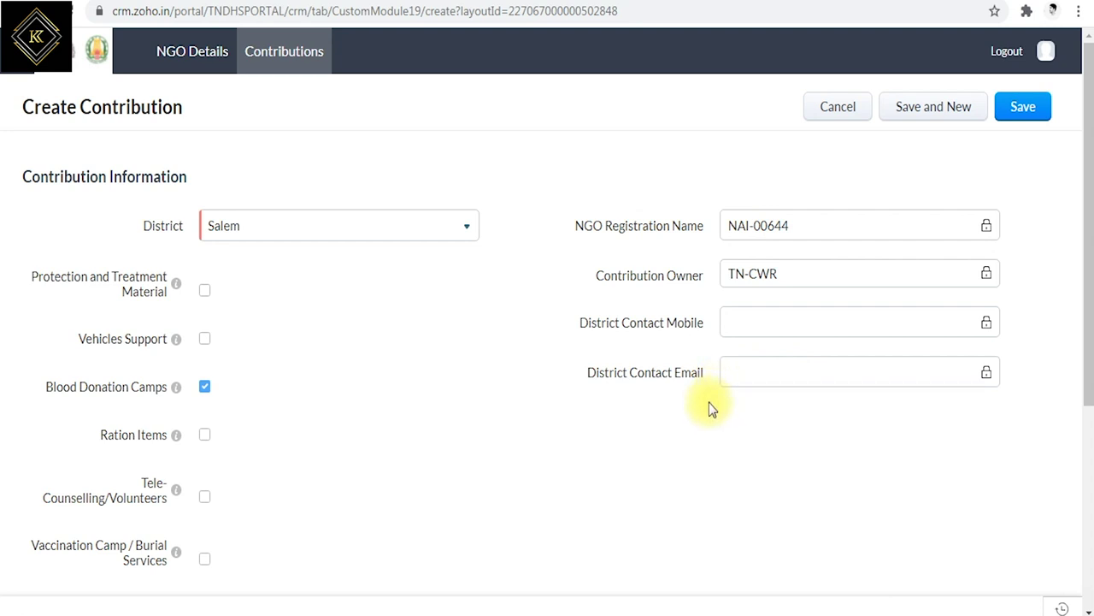
- Fill in the first Blood Donation Camp row with location METTUR, blood bank GOVT, 20 units and delivery status Yet to Deliver
{"action": "scroll", "coordinate": [709, 402], "scroll_direction": "down", "scroll_amount": 4}
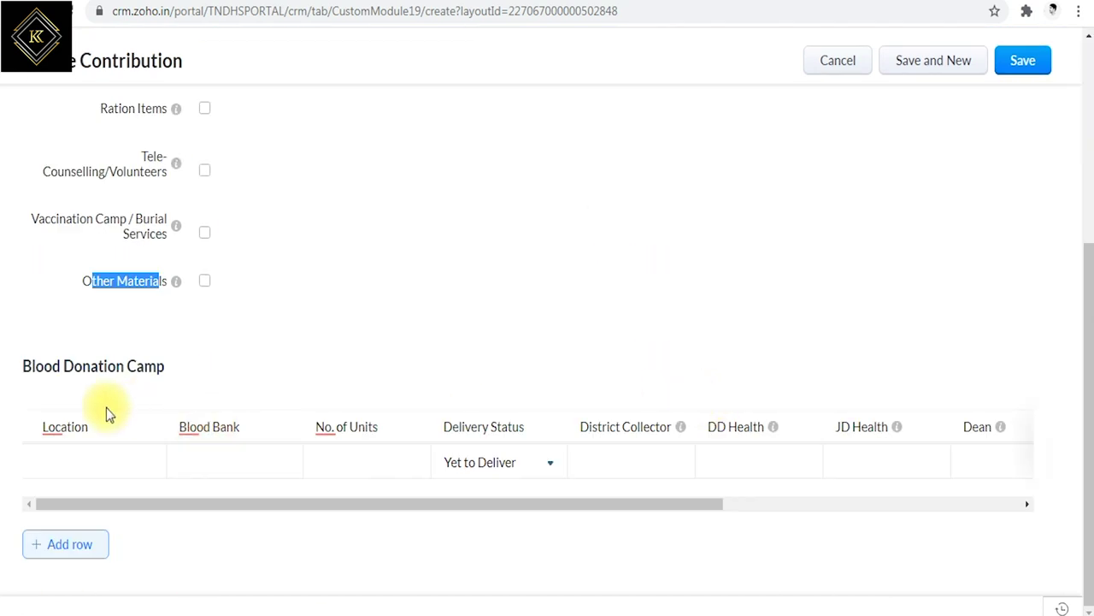
{"action": "left_click_drag", "start_coordinate": [62, 369], "coordinate": [137, 366]}
{"action": "left_click", "coordinate": [71, 465]}
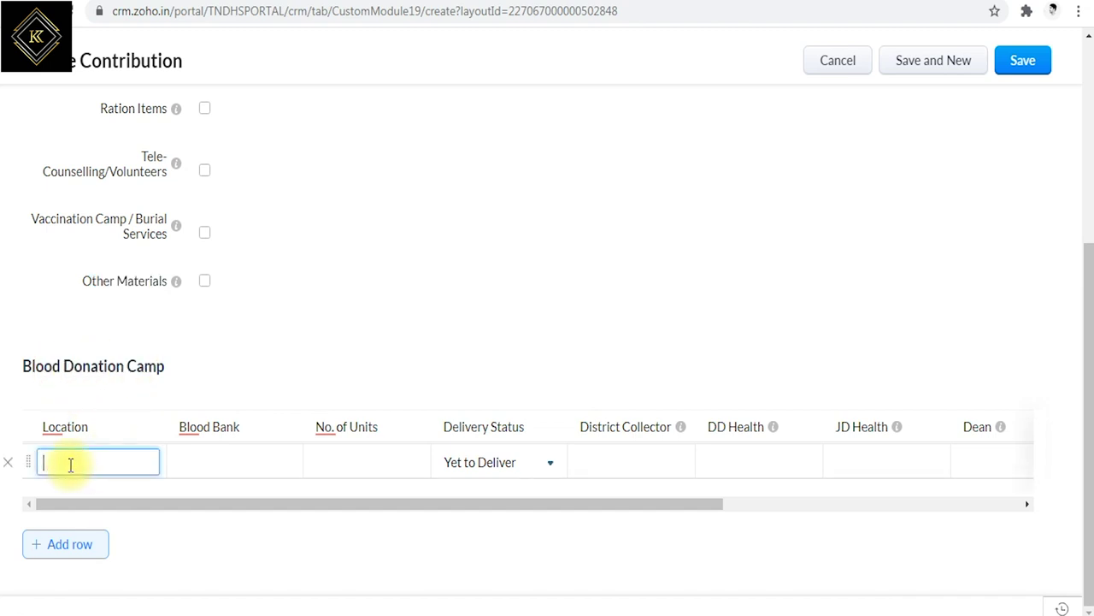
{"action": "type", "text": "METTUR"}
{"action": "key", "text": "Tab"}
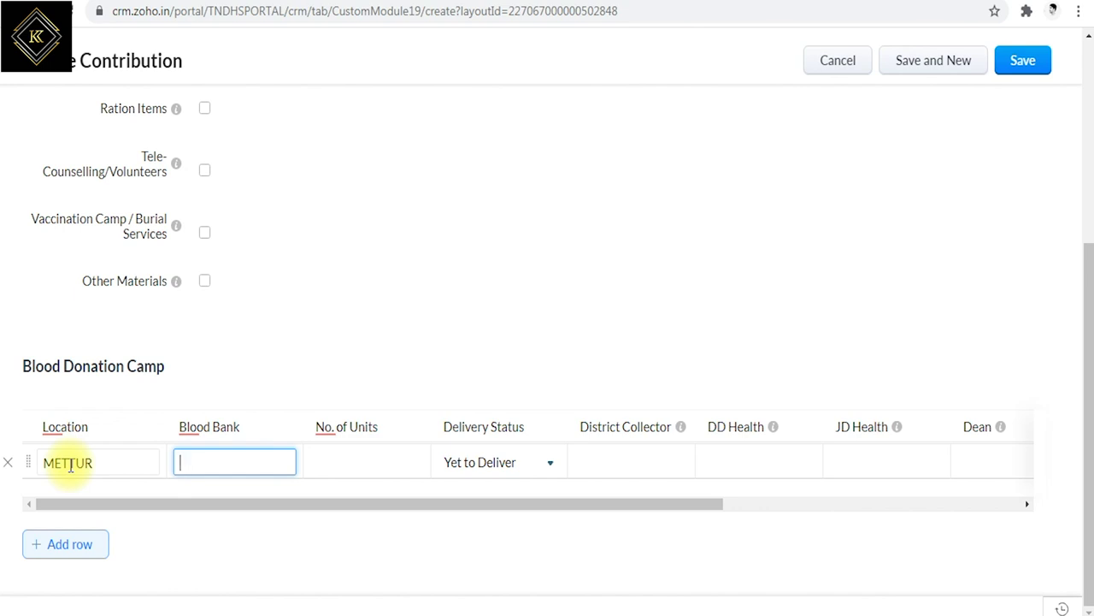
{"action": "type", "text": "GOVT"}
{"action": "key", "text": "Tab"}
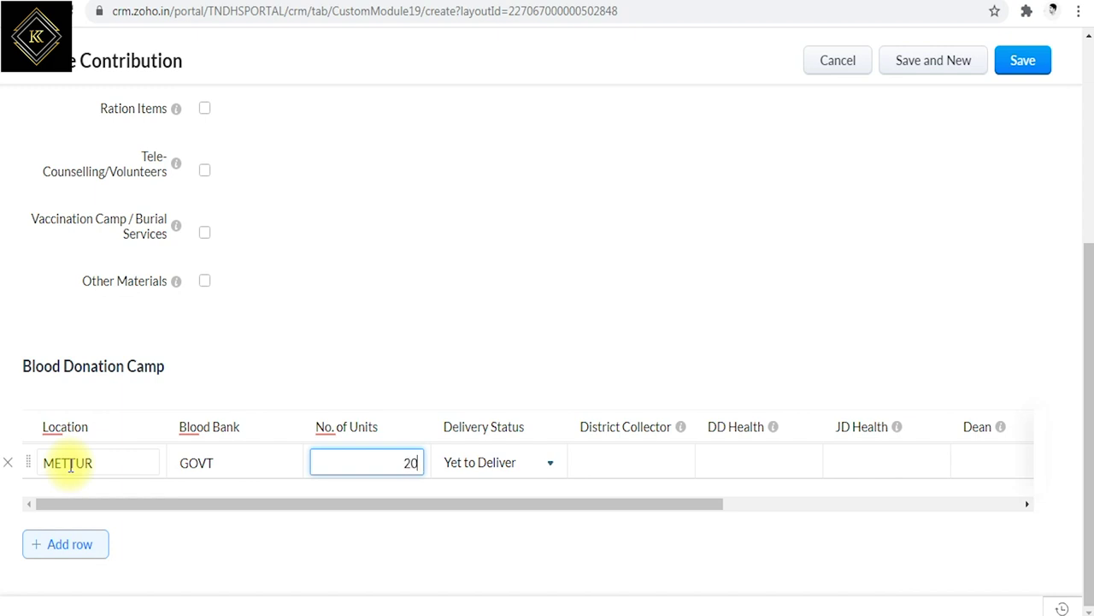
{"action": "left_click", "coordinate": [476, 469]}
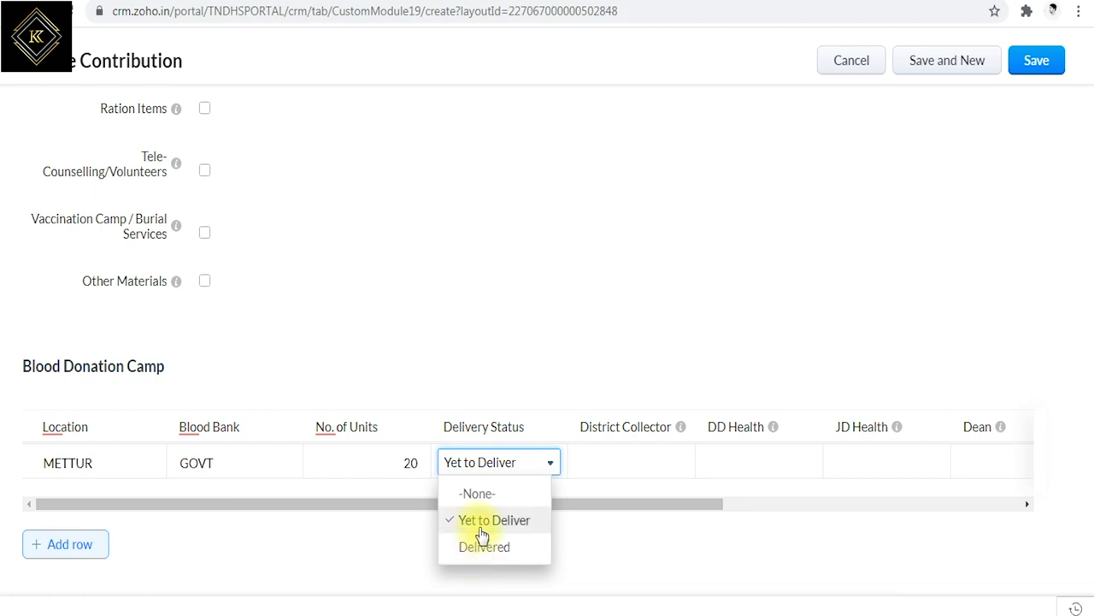
{"action": "left_click", "coordinate": [480, 525]}
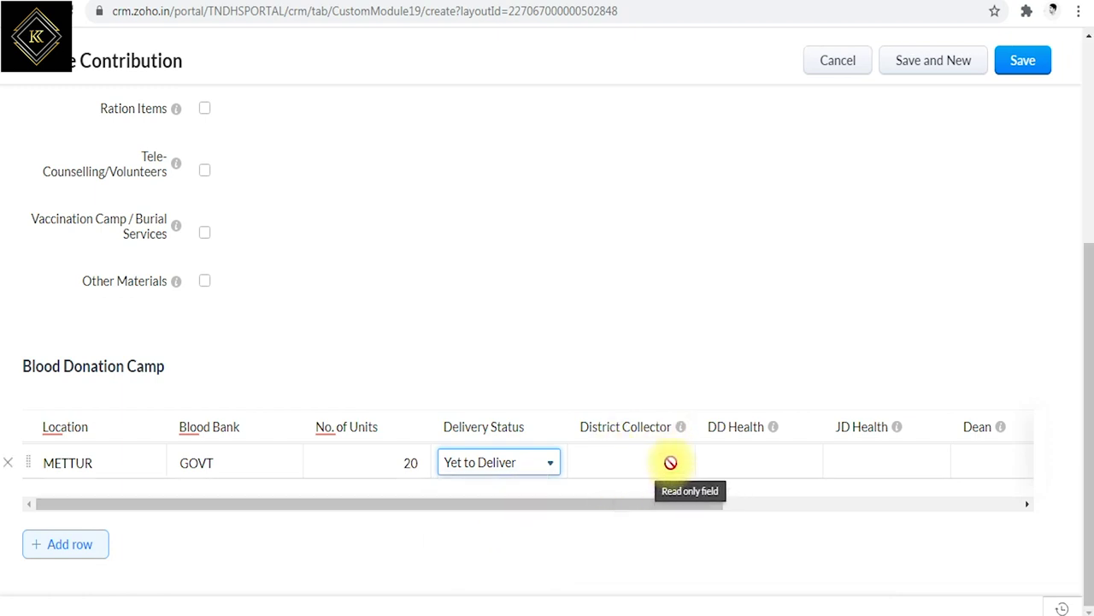
- Look over the District Collector, DD Health, JD Health and Dean columns of the Blood Donation Camp table
{"action": "left_click_drag", "start_coordinate": [594, 428], "coordinate": [889, 428]}
{"action": "left_click_drag", "start_coordinate": [972, 427], "coordinate": [997, 435]}
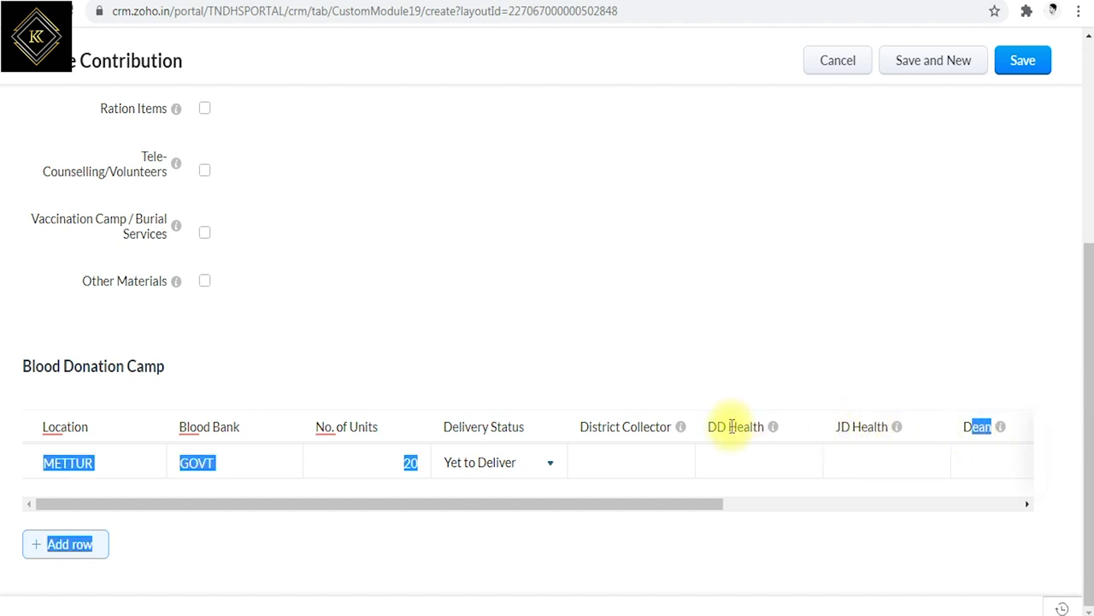
{"action": "left_click", "coordinate": [701, 358]}
{"action": "mouse_move", "coordinate": [683, 432]}
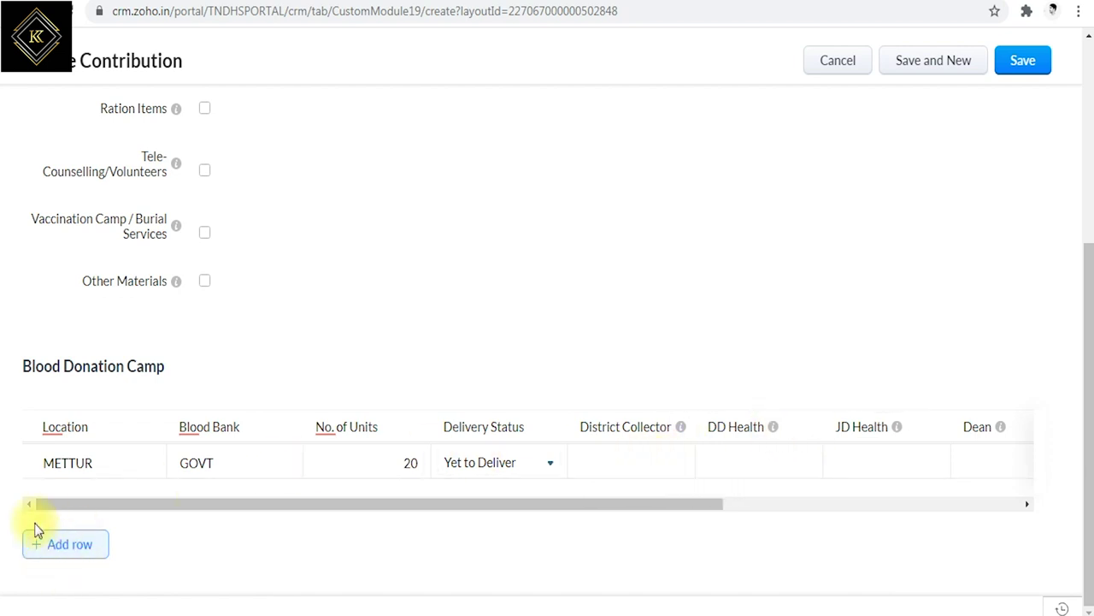
- Add a second Blood Donation Camp row with location KOLATHUR, blood bank GOVT and 10 units
{"action": "left_click", "coordinate": [45, 544]}
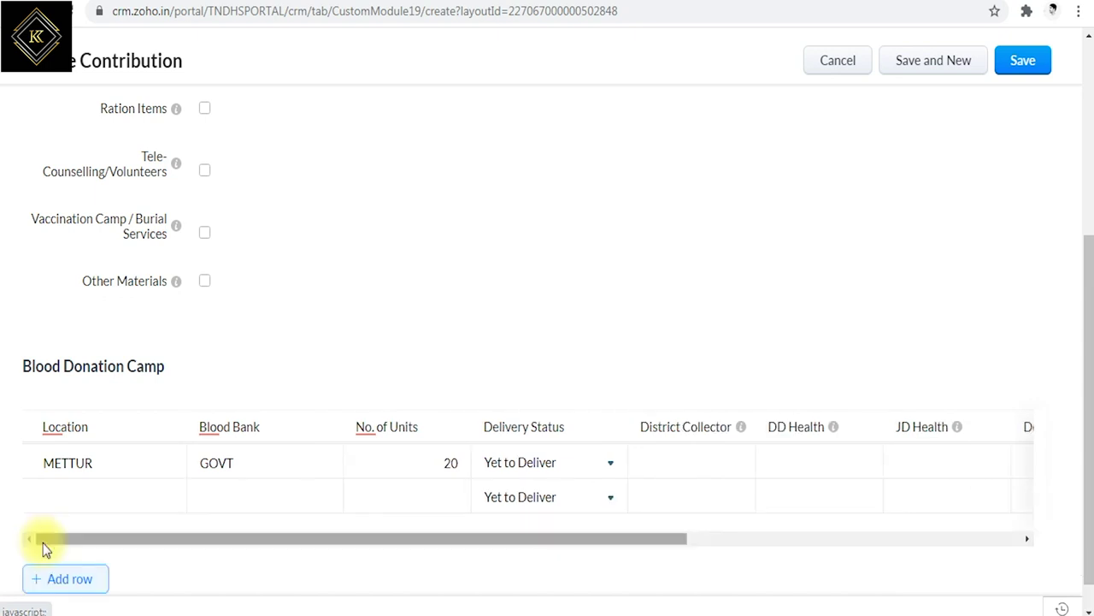
{"action": "scroll", "coordinate": [79, 559], "scroll_direction": "down", "scroll_amount": 1}
{"action": "left_click", "coordinate": [45, 469]}
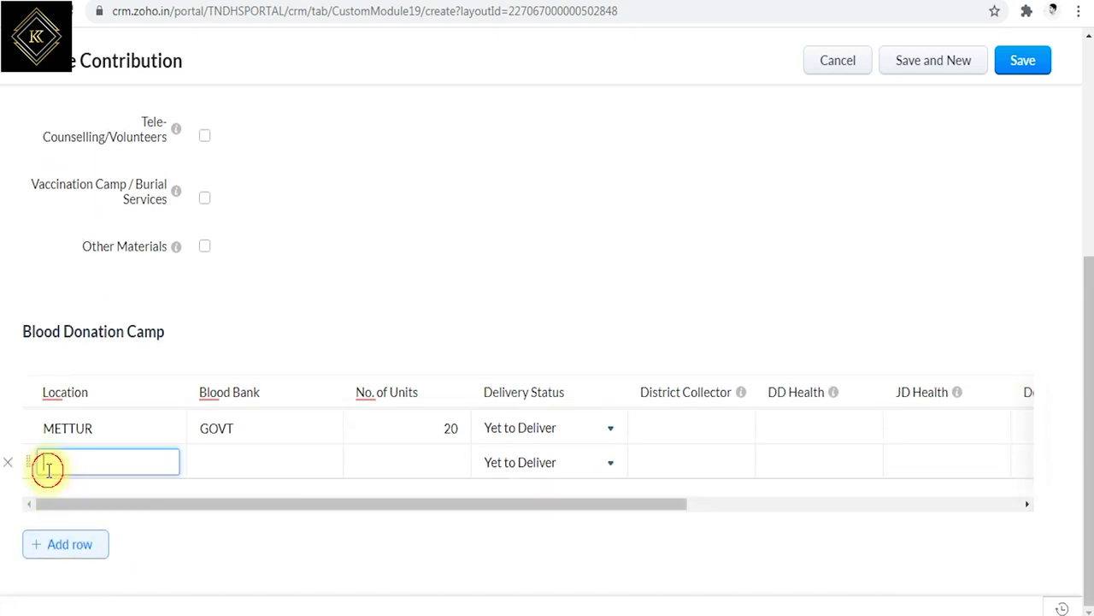
{"action": "type", "text": "KOLATHUR"}
{"action": "key", "text": "Tab"}
{"action": "type", "text": "O"}
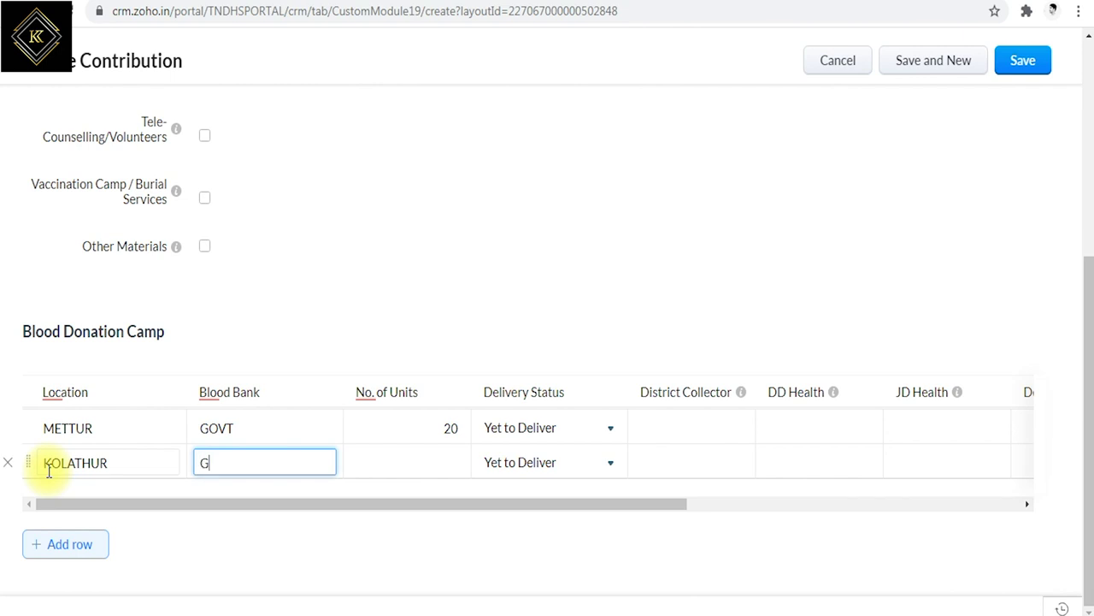
{"action": "type", "text": "OT"}
{"action": "key", "text": "Tab"}
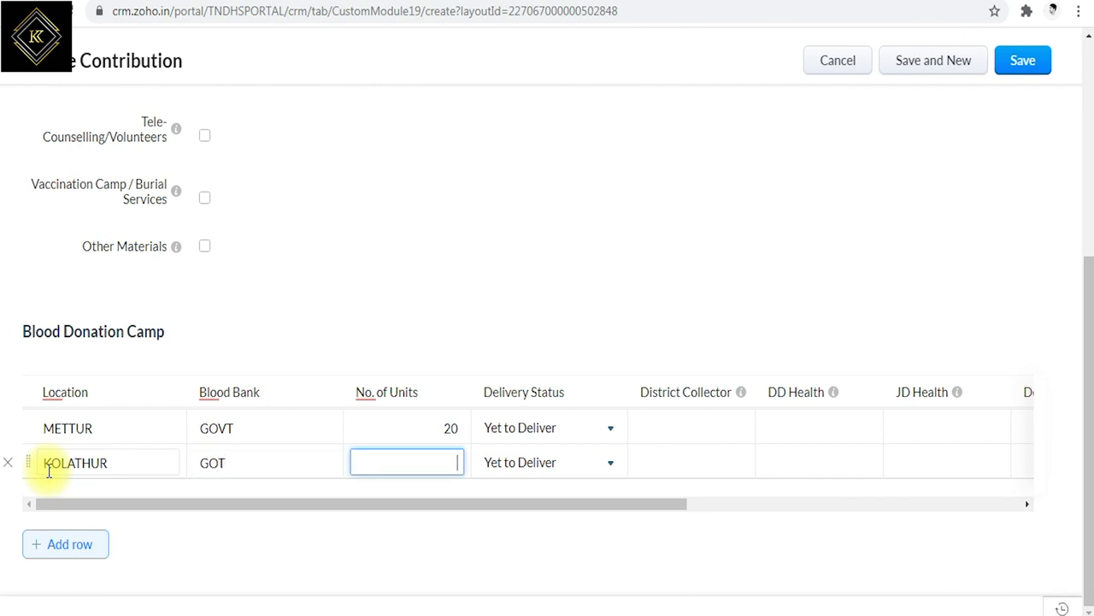
{"action": "key", "text": "shift+Tab"}
{"action": "type", "text": "GOVT"}
{"action": "key", "text": "Tab"}
- Try Delivered as the KOLATHUR row's delivery status and set it to -None- instead
{"action": "left_click", "coordinate": [513, 472]}
{"action": "left_click", "coordinate": [518, 547]}
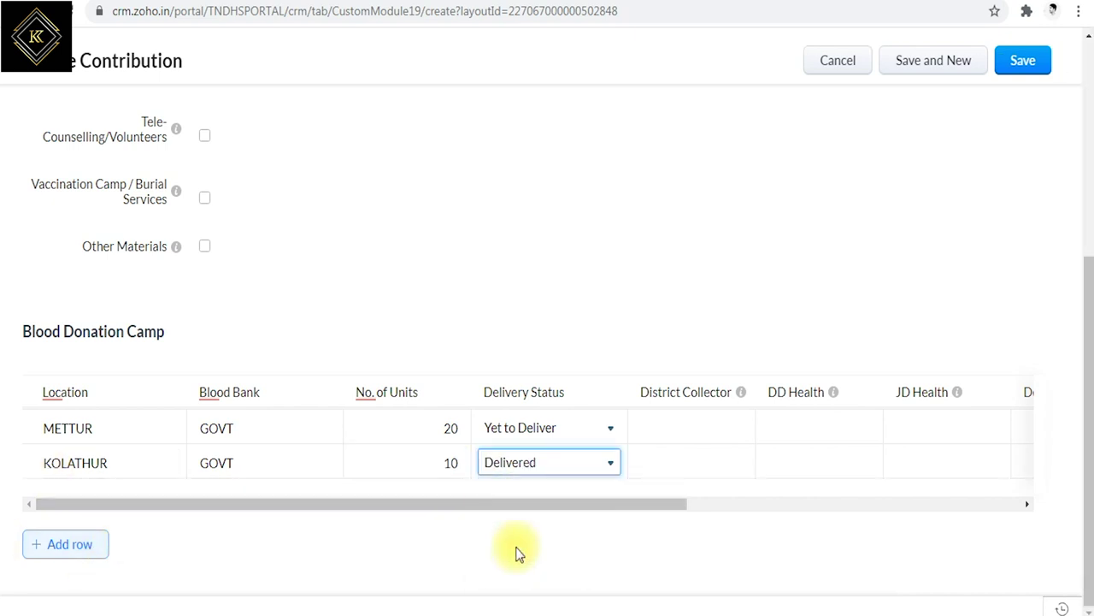
{"action": "left_click", "coordinate": [513, 466]}
{"action": "left_click", "coordinate": [515, 498]}
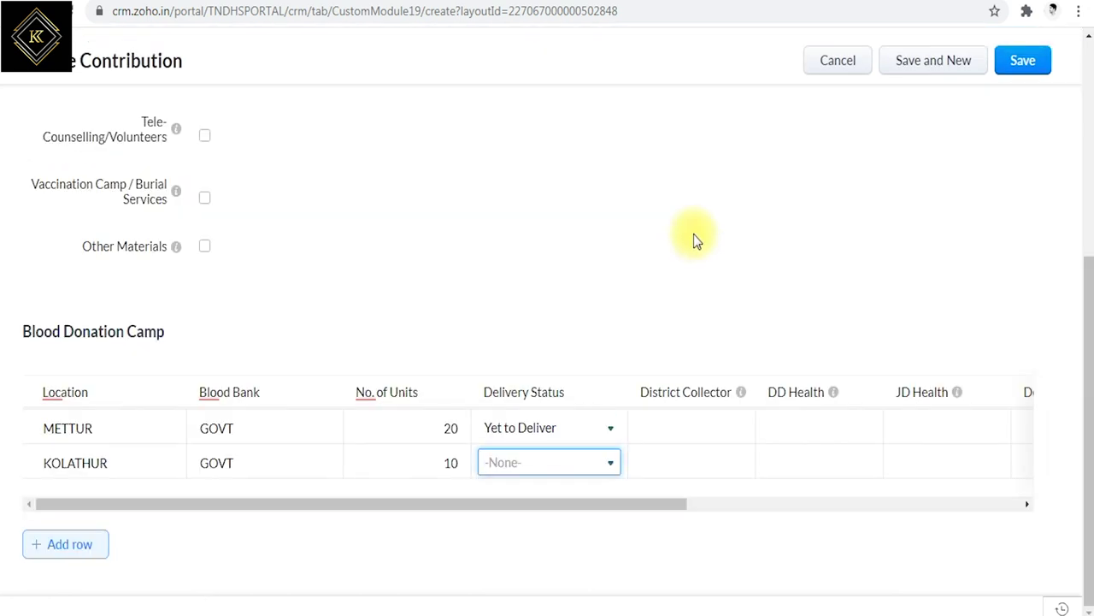
- Save the new contribution record
{"action": "scroll", "coordinate": [694, 241], "scroll_direction": "up", "scroll_amount": 5}
{"action": "scroll", "coordinate": [940, 158], "scroll_direction": "up", "scroll_amount": 1}
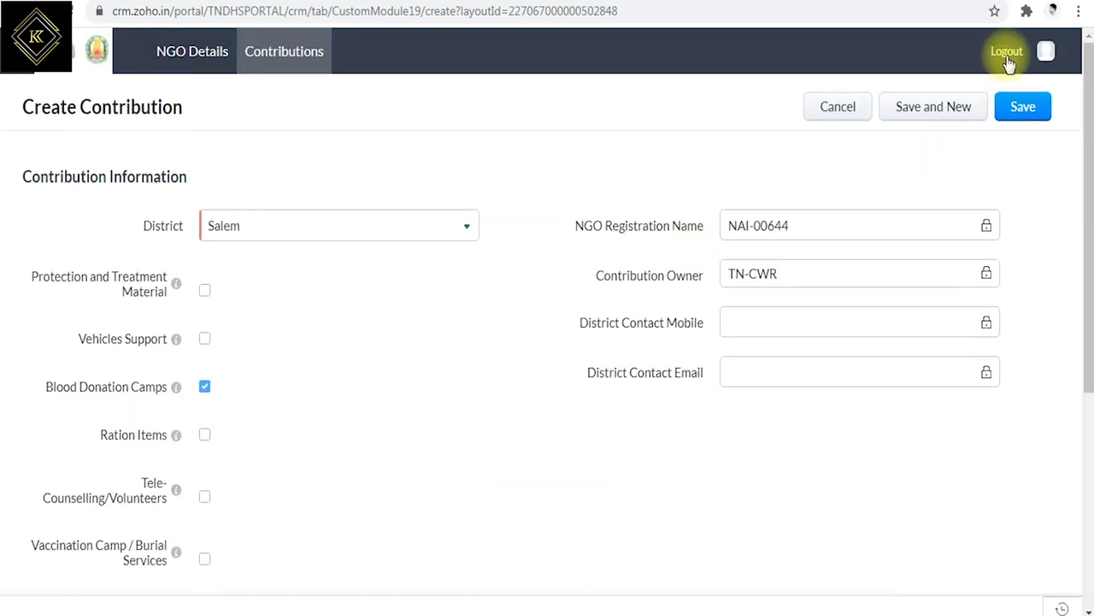
{"action": "left_click", "coordinate": [1017, 117]}
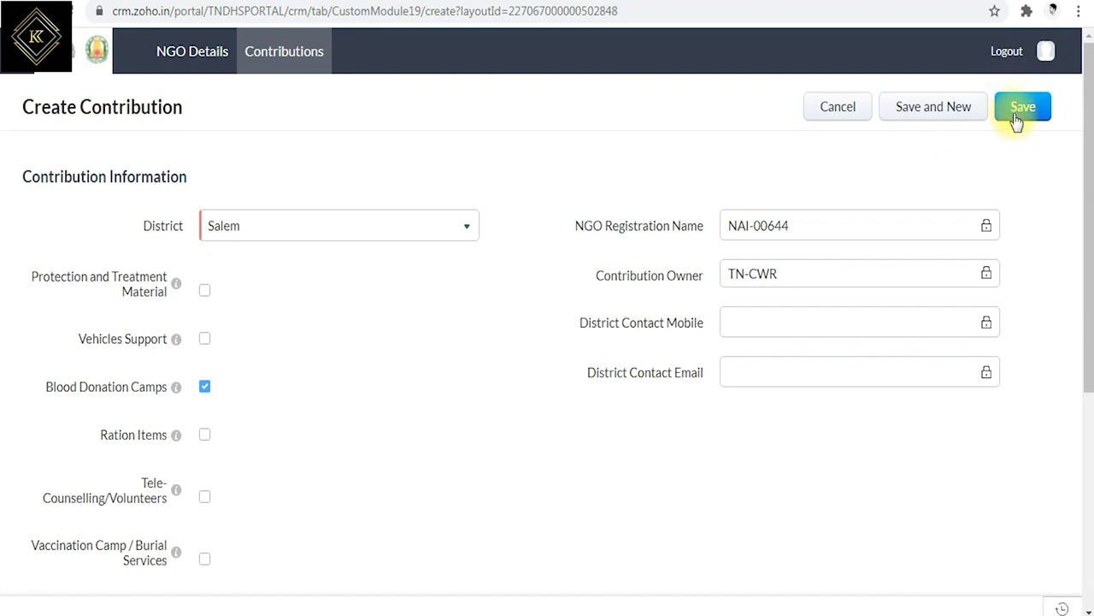